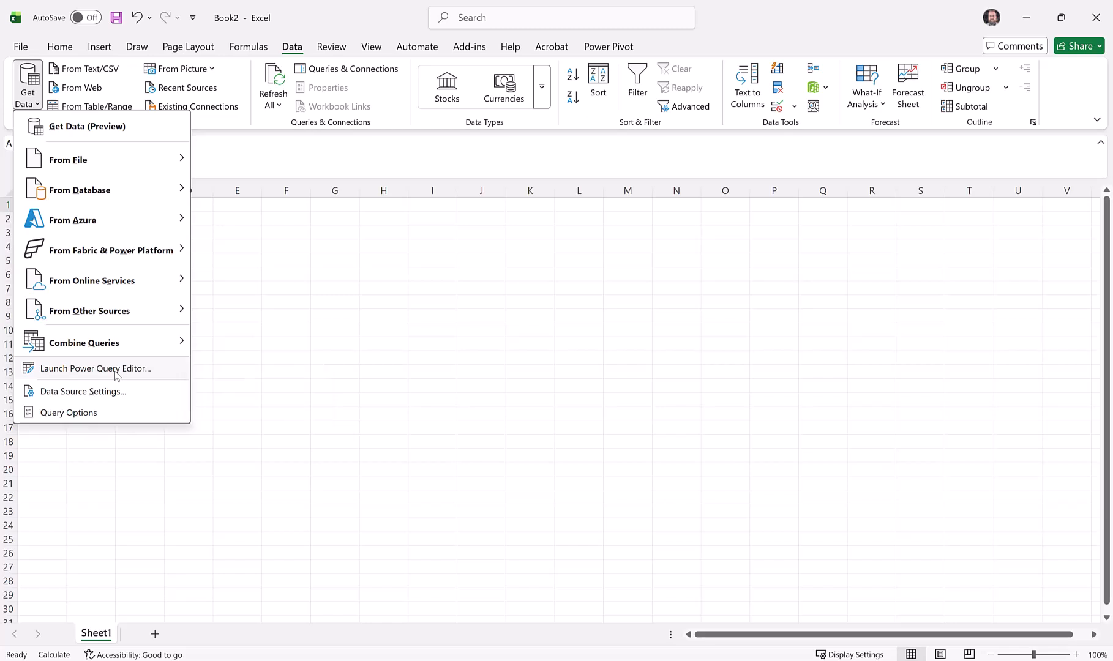
# Step: Launch the Power Query Editor and connect to the SQL Server database Roghnu_Skyline_DB on the copied server address
pyautogui.click(116, 370)
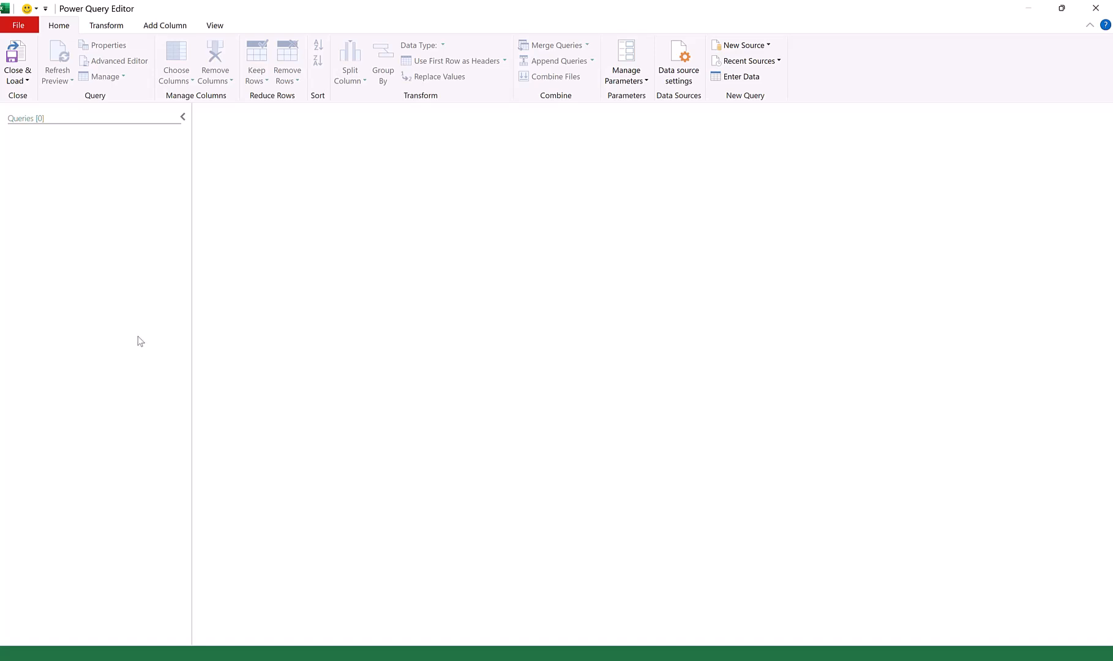
pyautogui.click(760, 50)
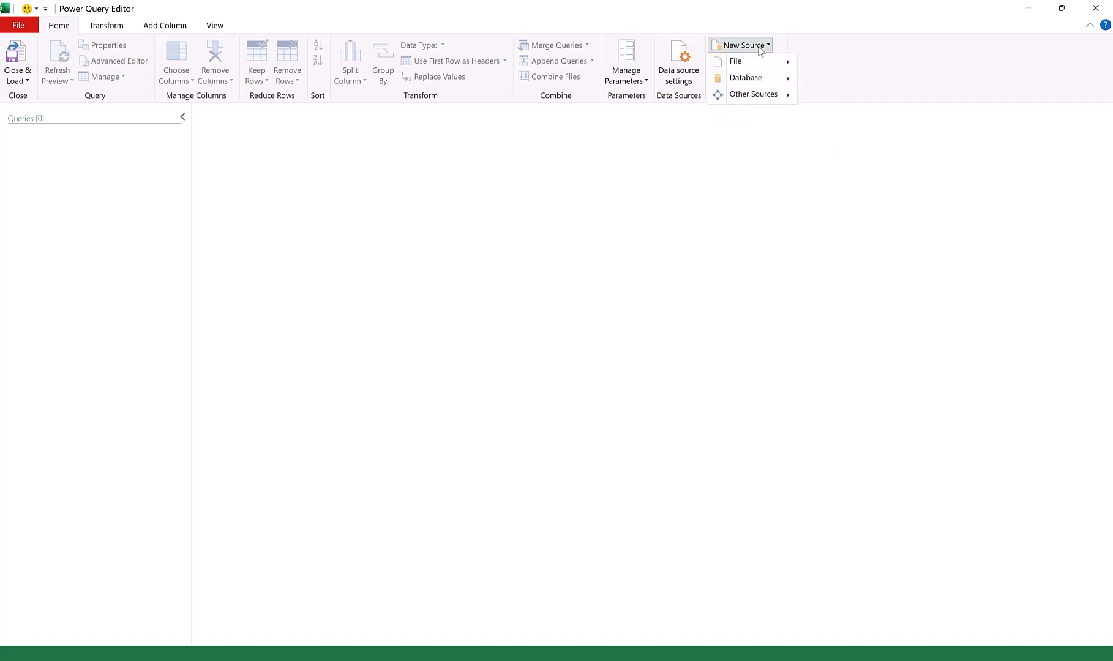
pyautogui.moveTo(774, 80)
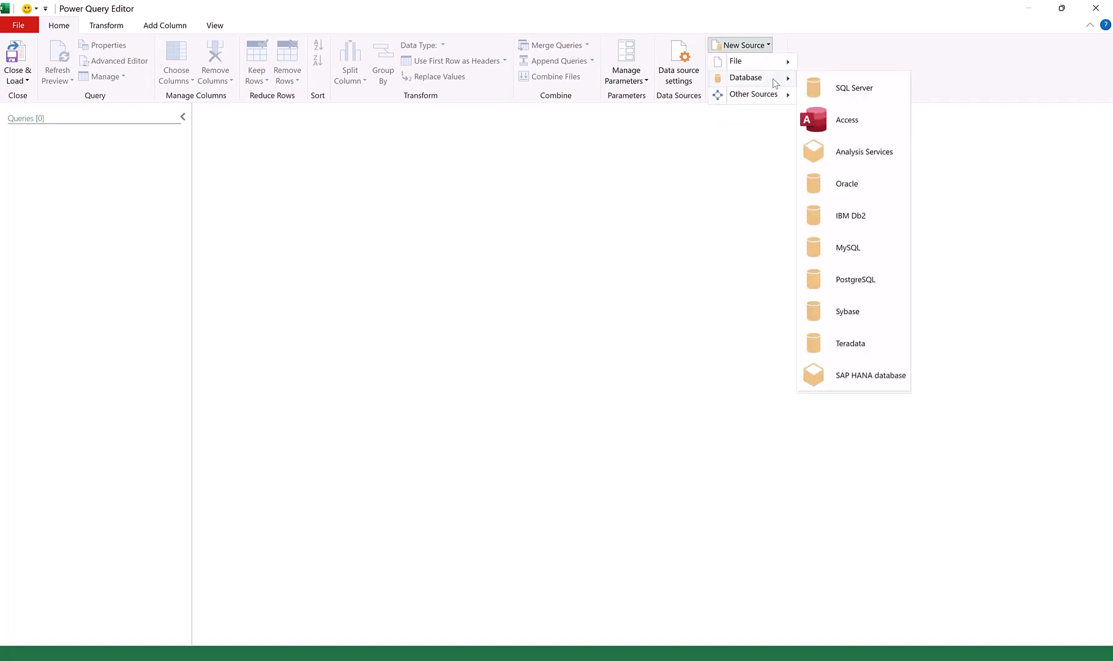
pyautogui.click(843, 86)
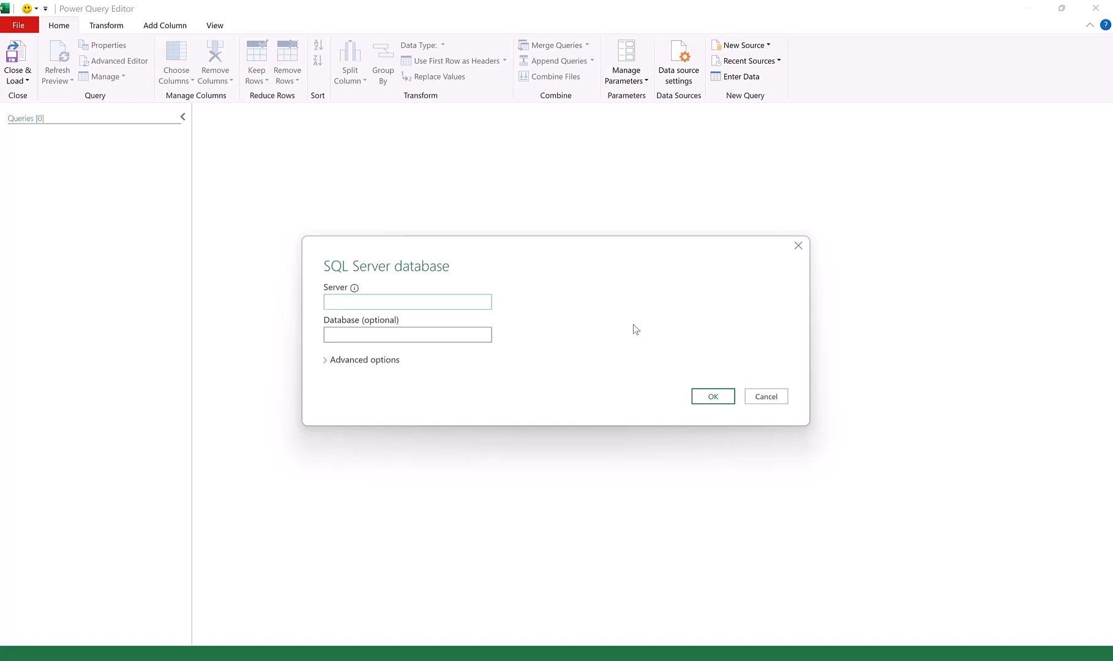
pyautogui.hotkey('ctrl', 'v')
pyautogui.press('Tab')
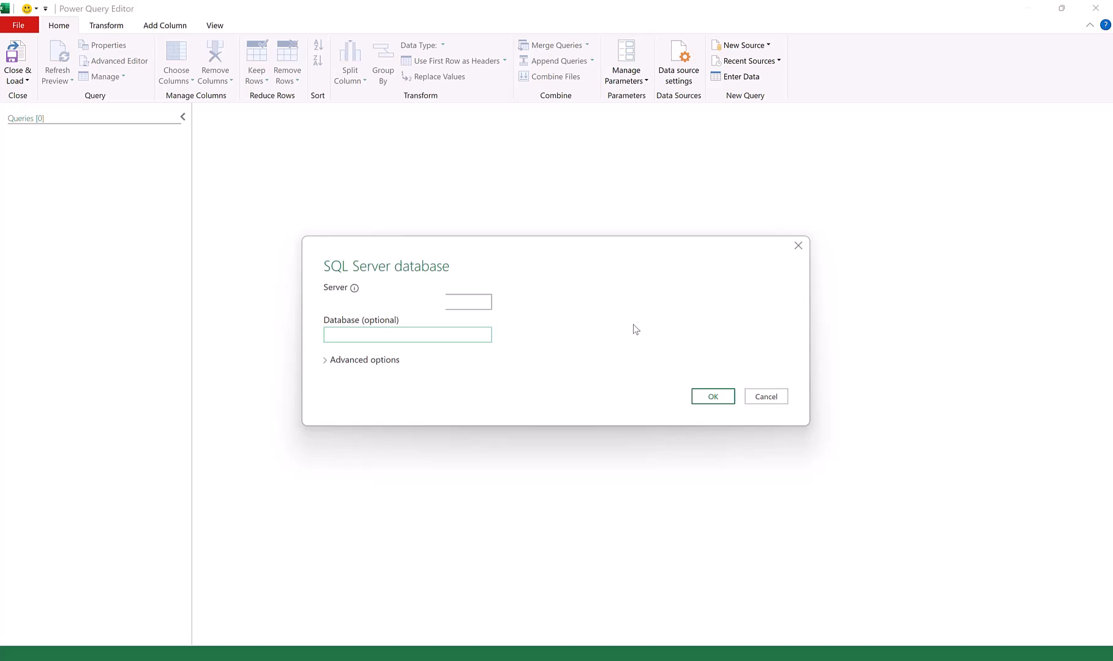
pyautogui.write('Roghnu_Skyline_DB')
pyautogui.press('Return')
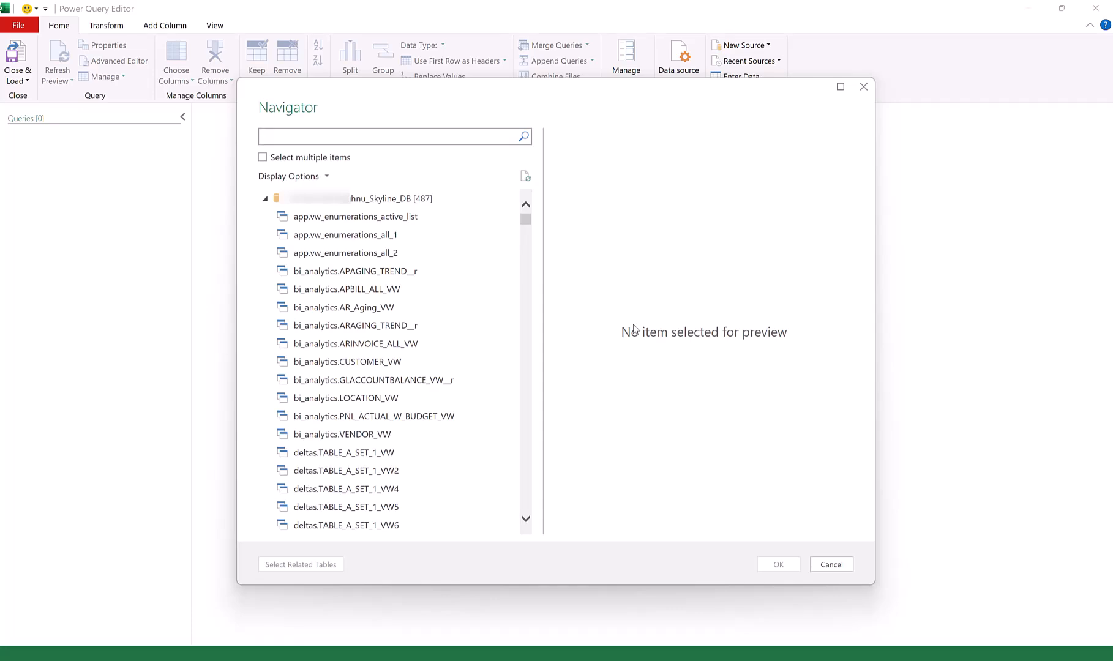
# Step: Enable selection of multiple items, search the Navigator for customer, and select the intacct.CUSTOMER table
pyautogui.moveTo(526, 222); pyautogui.dragTo(317, 150)
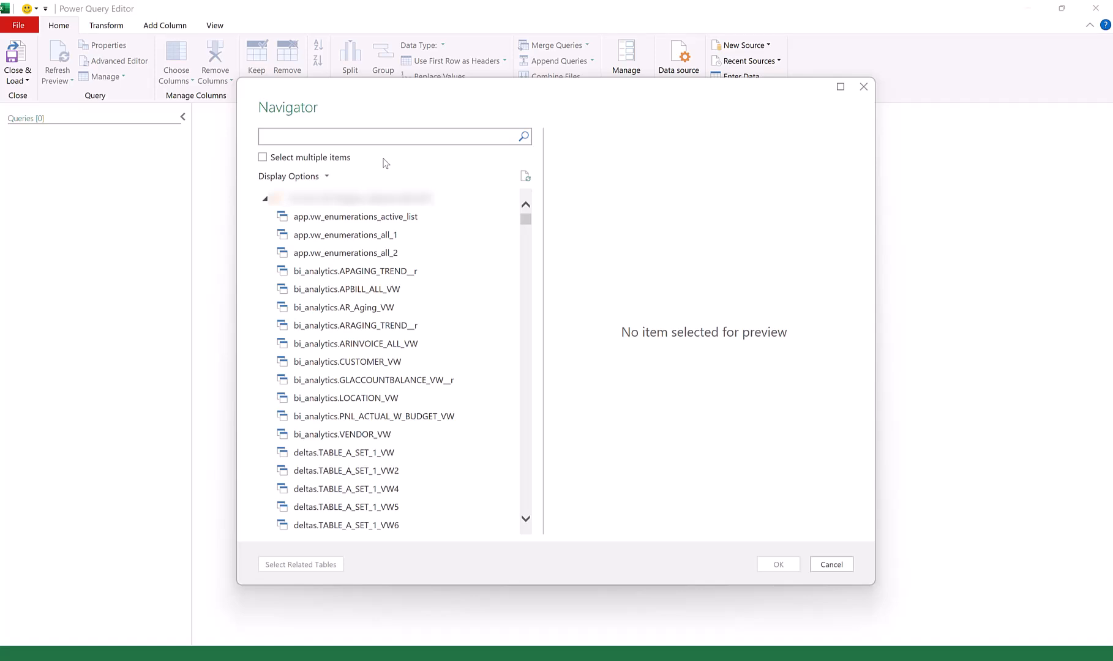
pyautogui.click(264, 159)
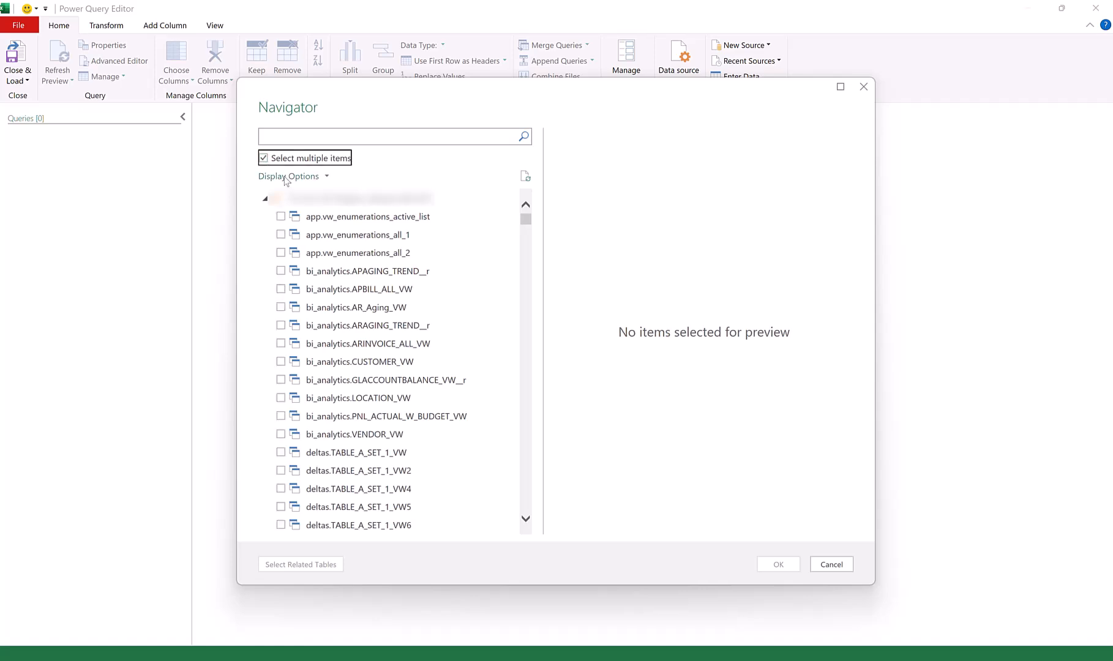
pyautogui.click(412, 136)
pyautogui.write('customer')
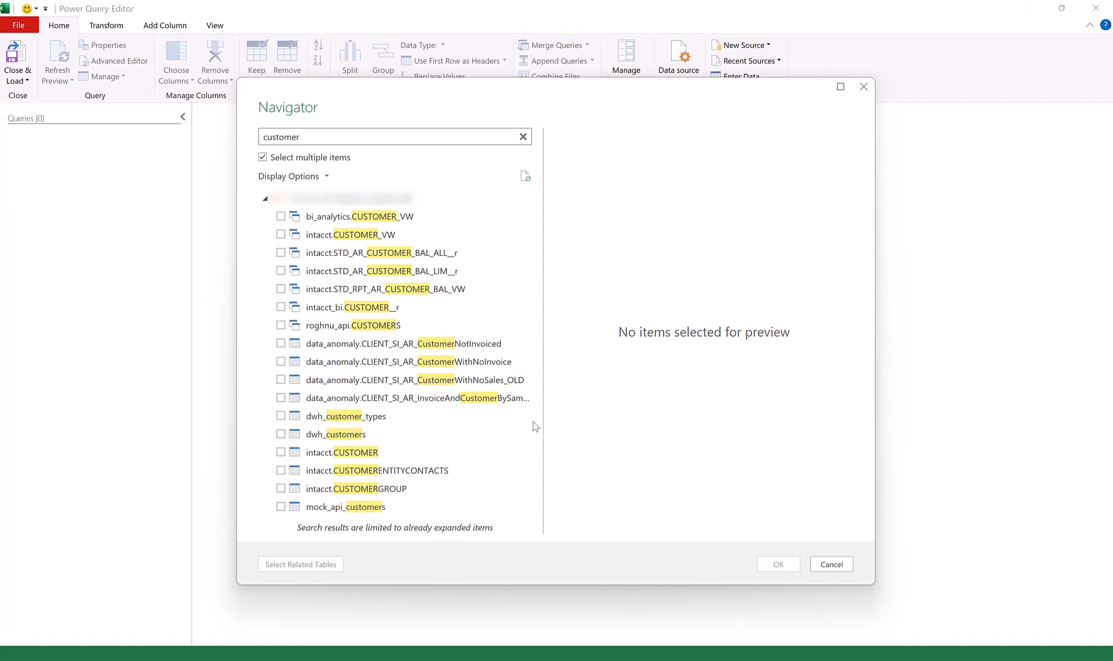
pyautogui.click(281, 452)
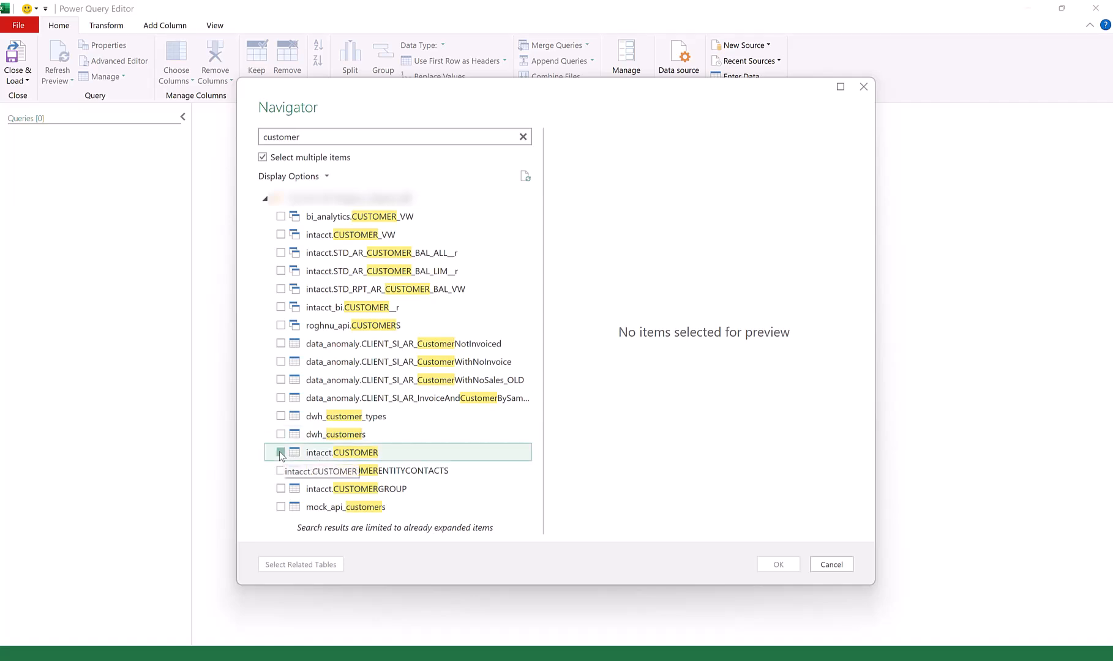
# Step: Search for arinvoice, add the intacct.ARINVOICE table to the selection, and import the selected tables as queries
pyautogui.moveTo(300, 137); pyautogui.dragTo(264, 136)
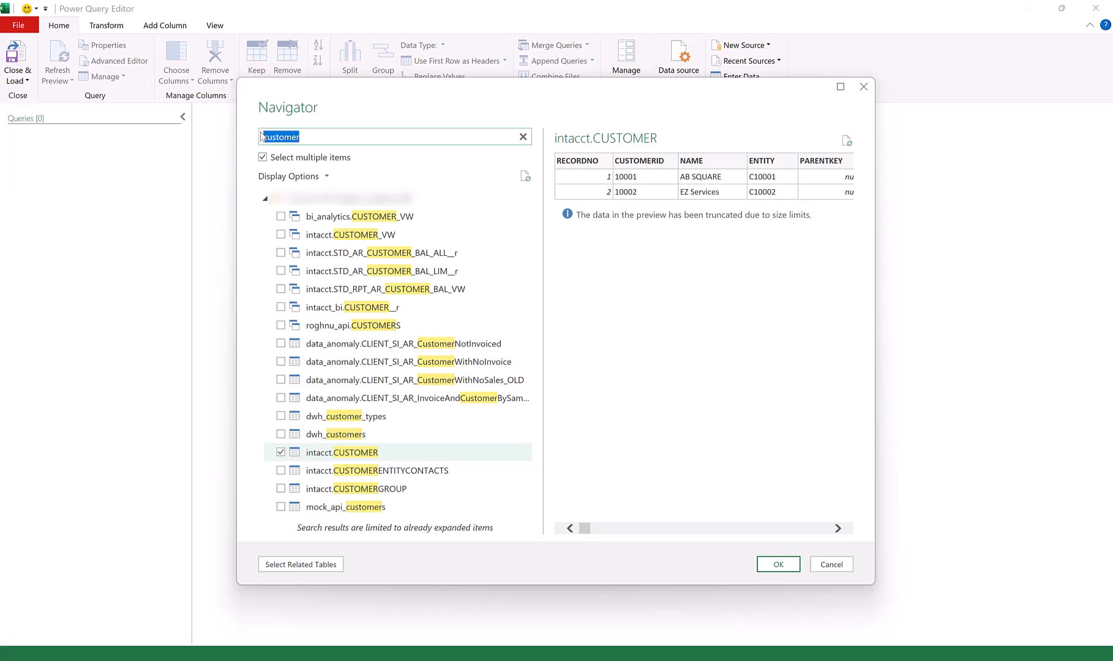
pyautogui.press('BackSpace')
pyautogui.write('arinvoice')
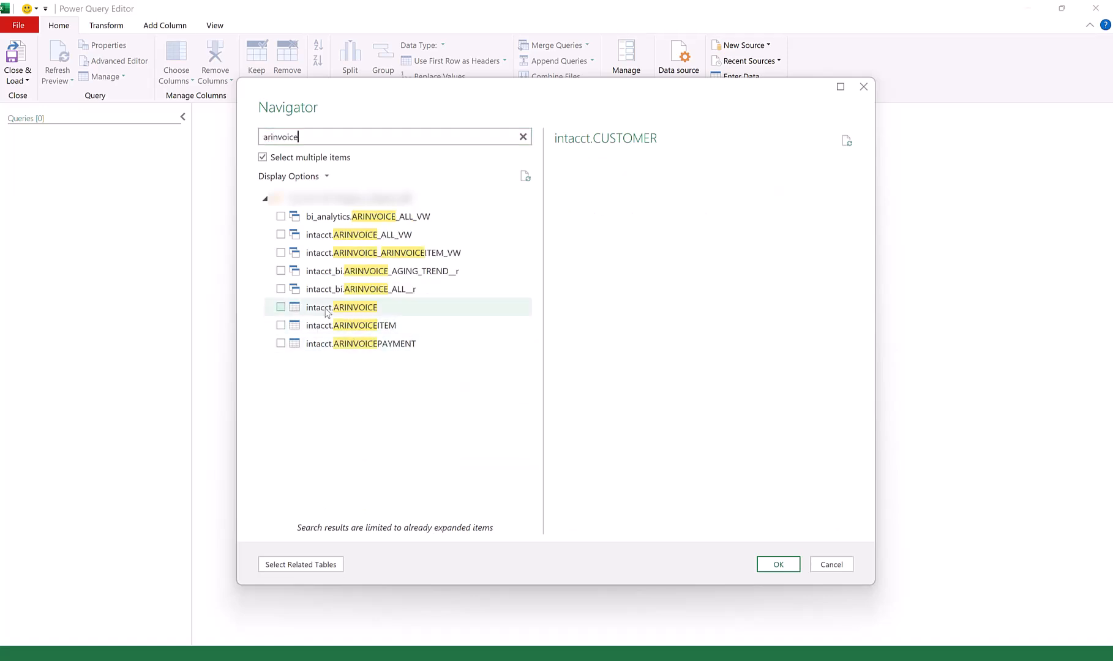
pyautogui.click(294, 310)
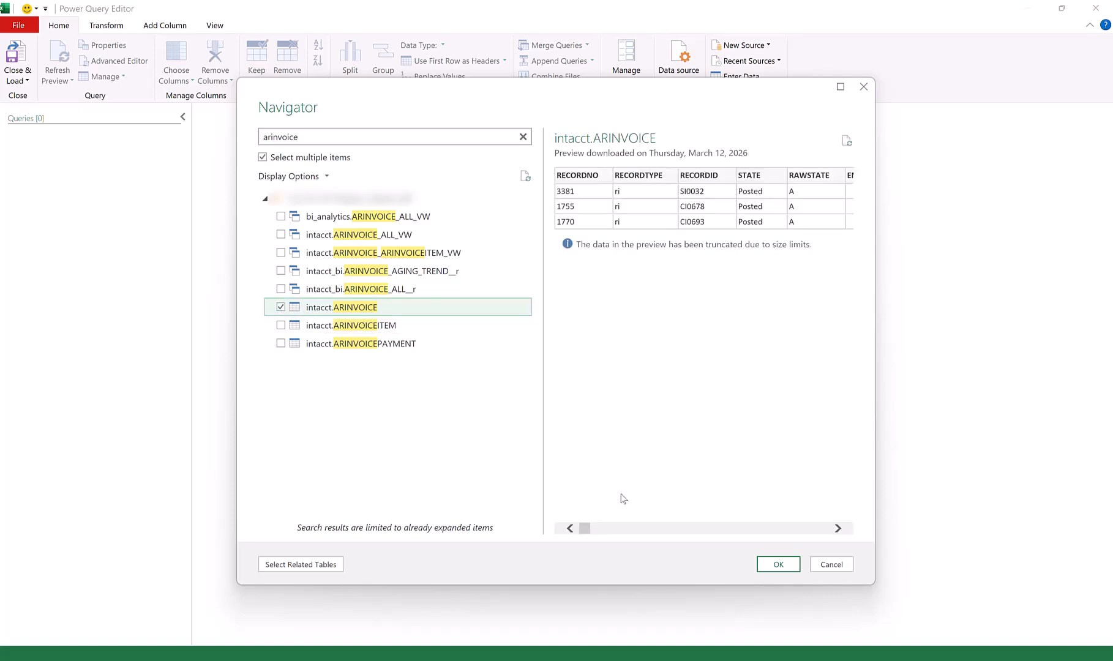
pyautogui.click(781, 564)
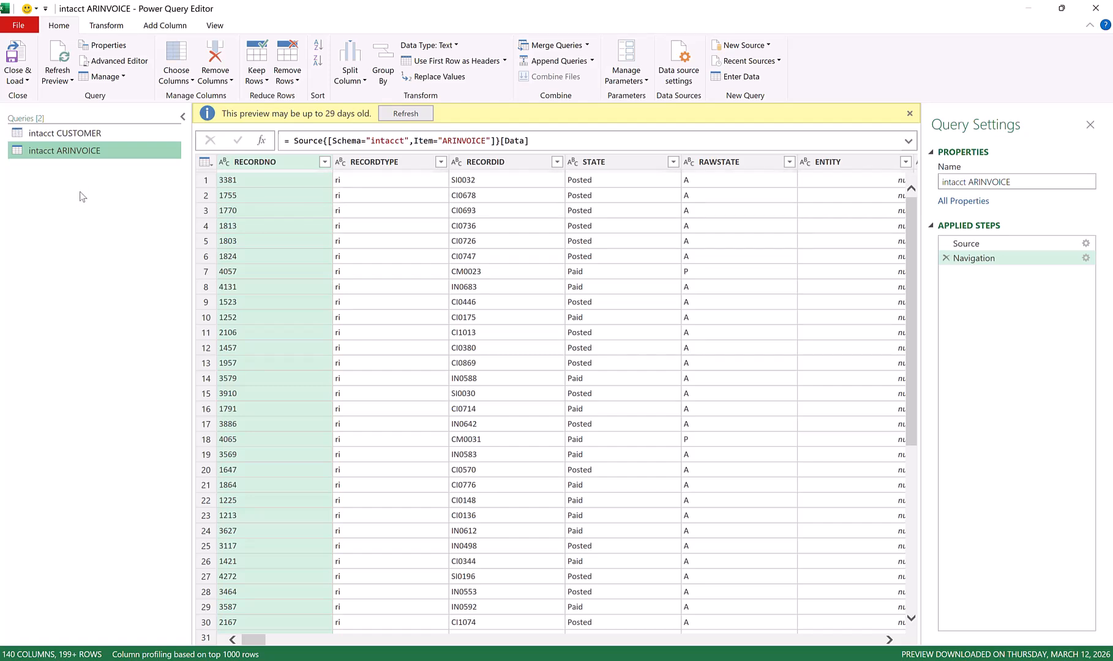
# Step: In the intacct CUSTOMER query, set dwh_inserted_dtm and dwh_updated_dtm to the Date type and remove the dwh_delete_dt column
pyautogui.click(81, 134)
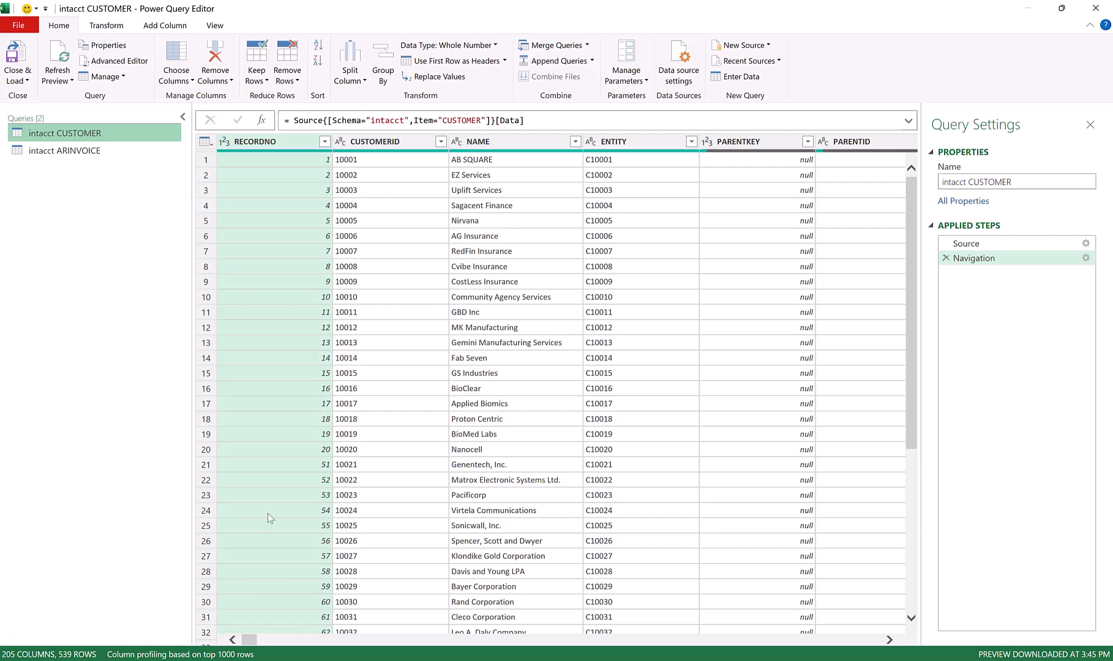
pyautogui.moveTo(248, 640); pyautogui.dragTo(359, 642)
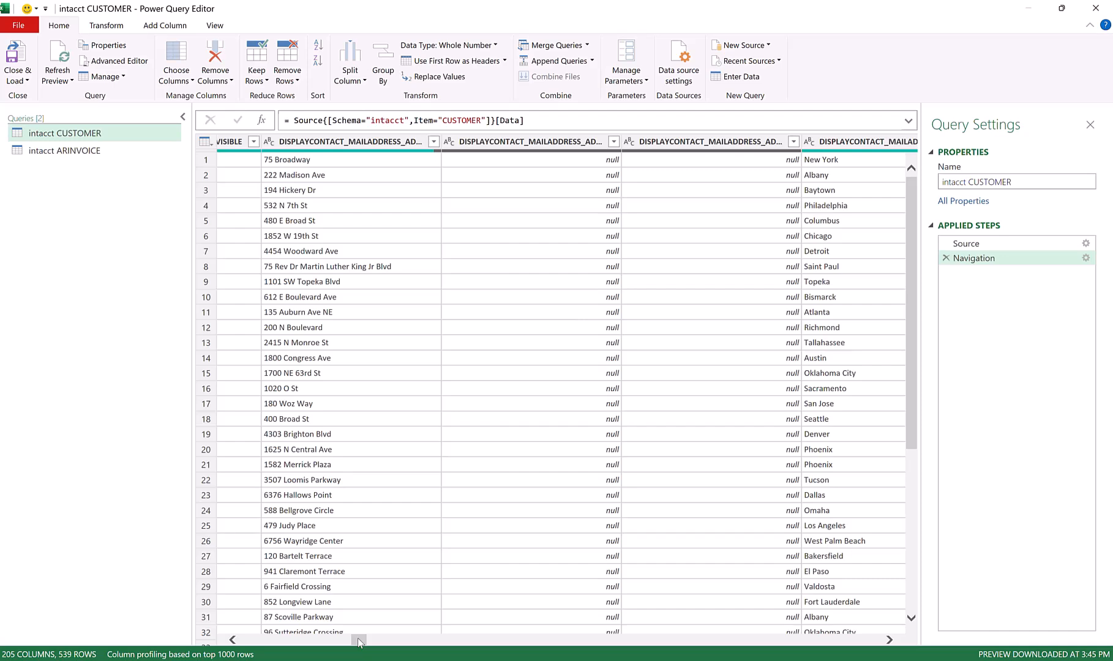
pyautogui.moveTo(360, 641); pyautogui.dragTo(916, 638)
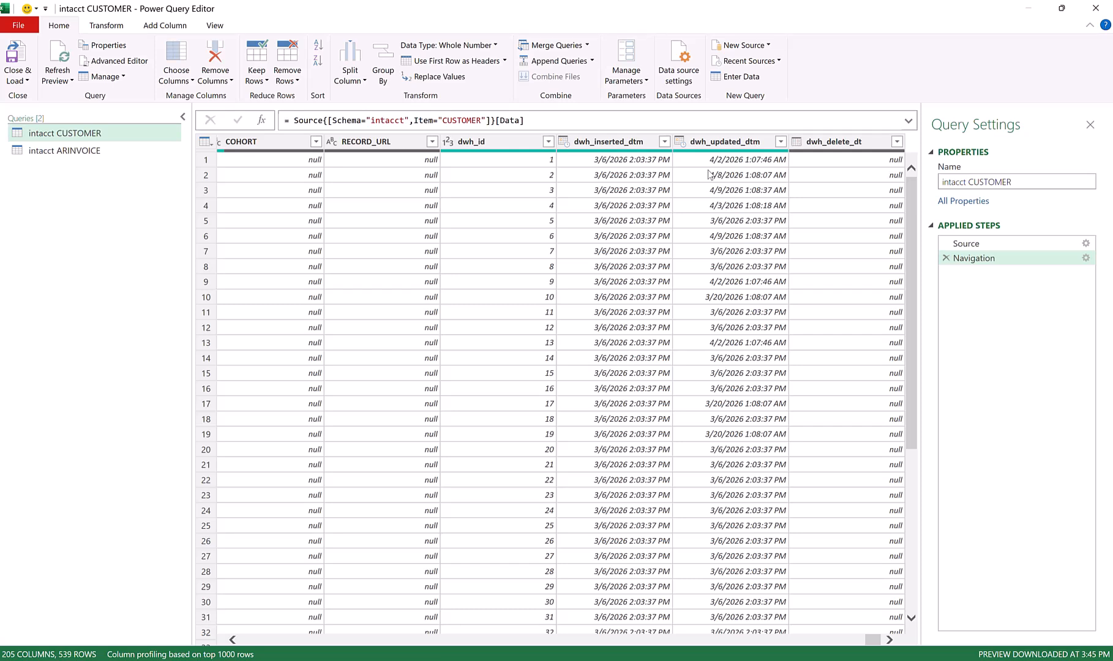
pyautogui.click(566, 146)
pyautogui.click(565, 143)
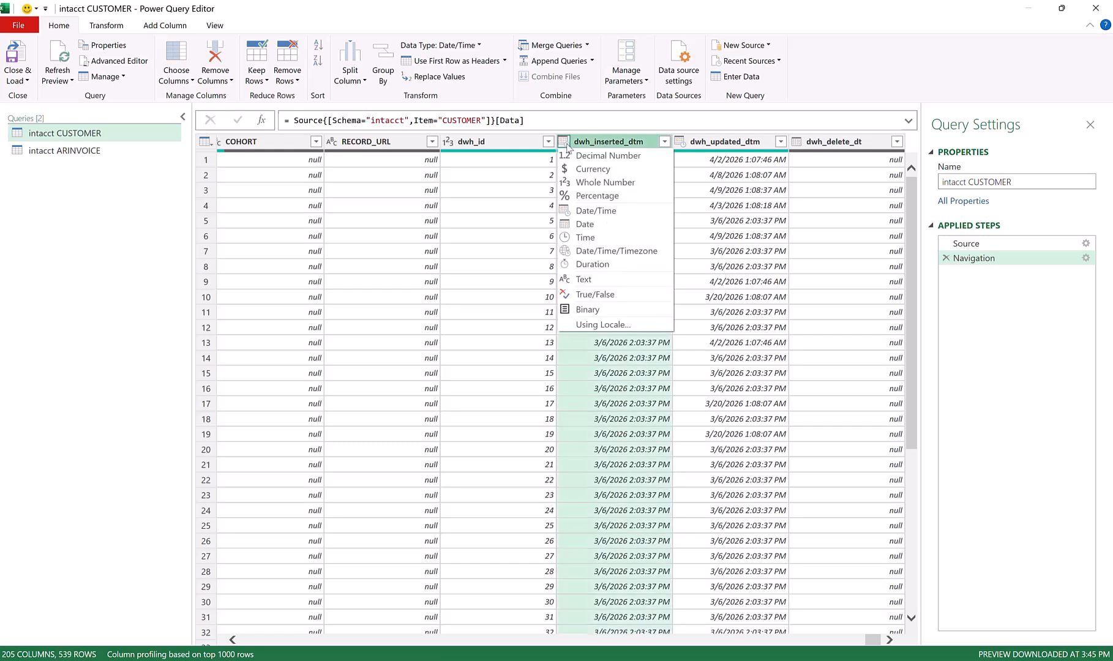
pyautogui.click(589, 225)
pyautogui.click(693, 142)
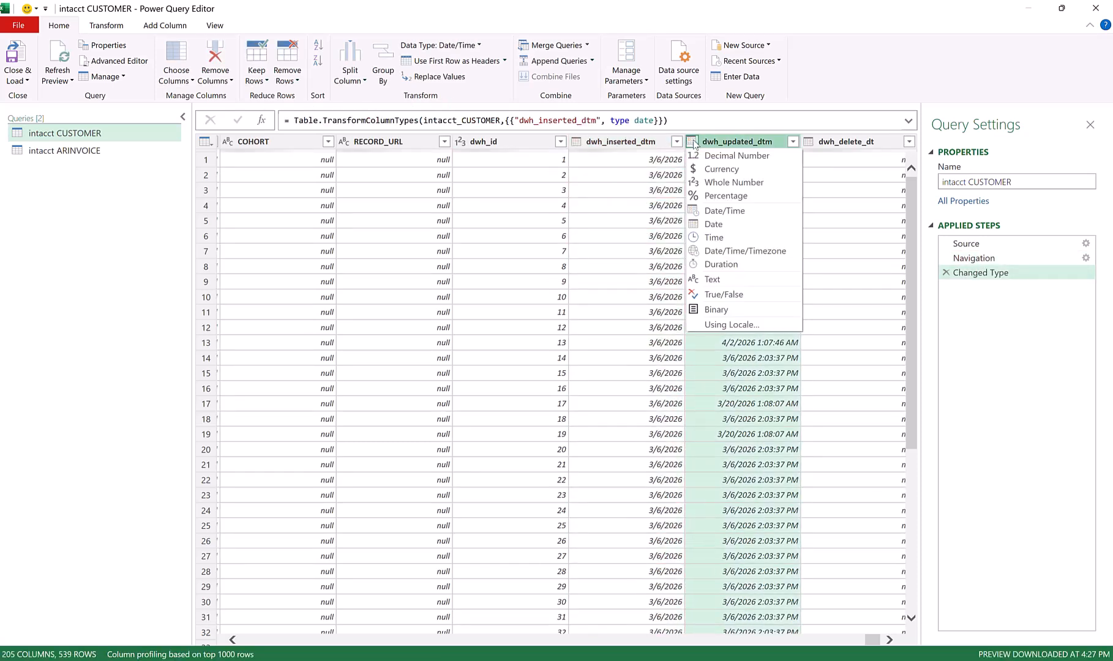
pyautogui.click(727, 224)
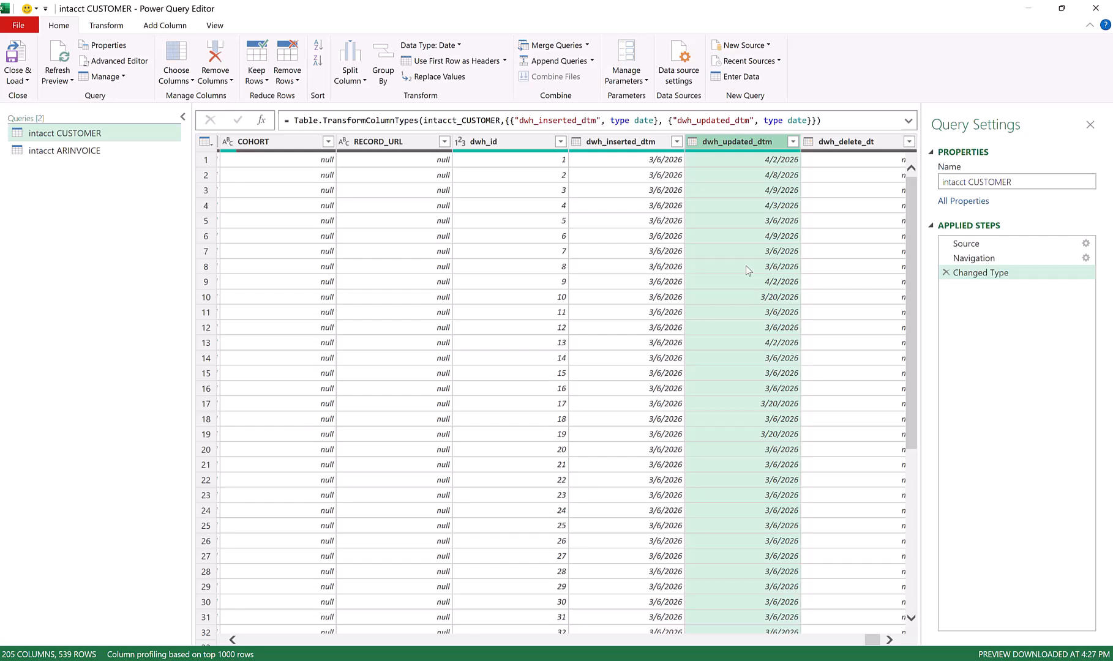
pyautogui.rightClick(850, 146)
pyautogui.click(881, 162)
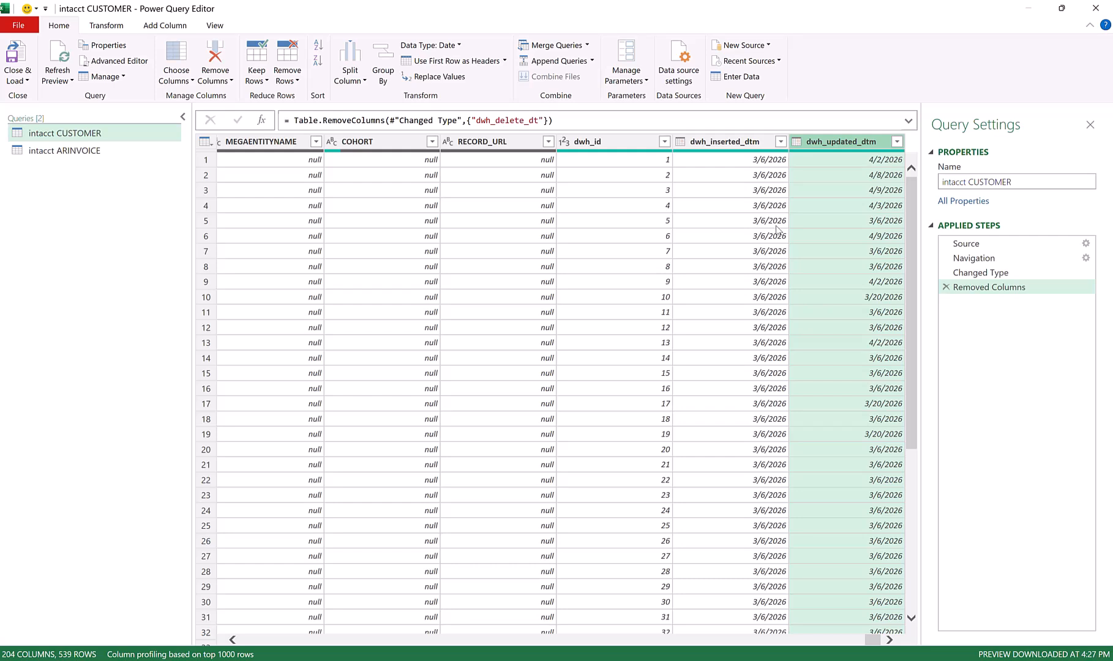
# Step: Select the contiguous columns from dwh_id to COHORT, and reselect only the dwh_id and COHORT columns
pyautogui.click(583, 143)
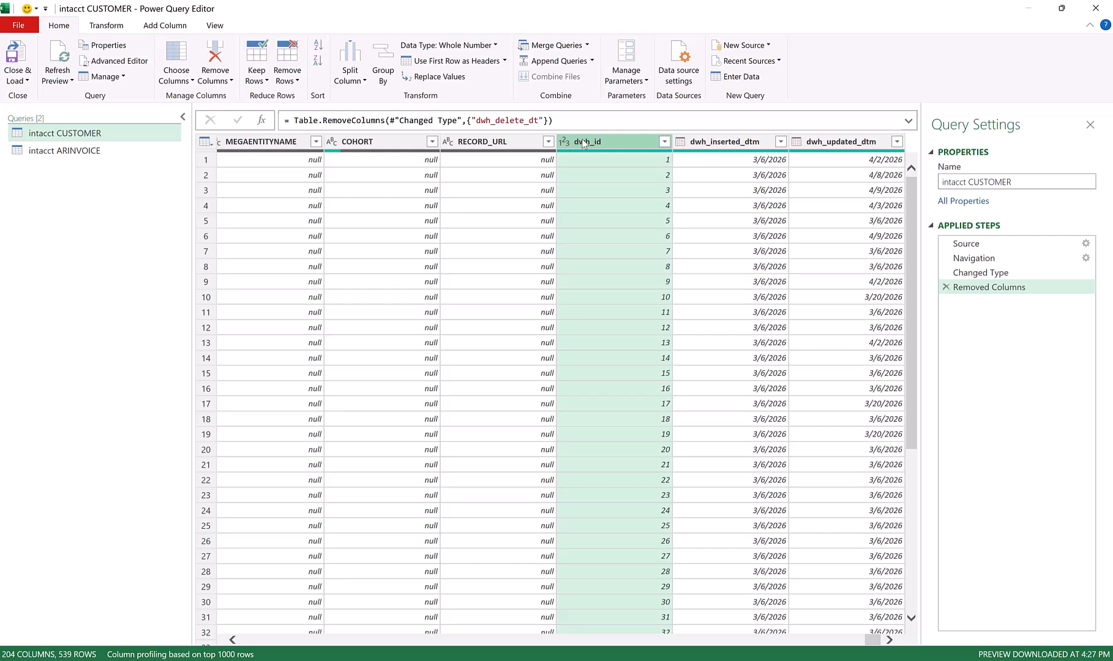
pyautogui.keyDown('ctrl'); pyautogui.click(360, 145); pyautogui.keyUp('ctrl')
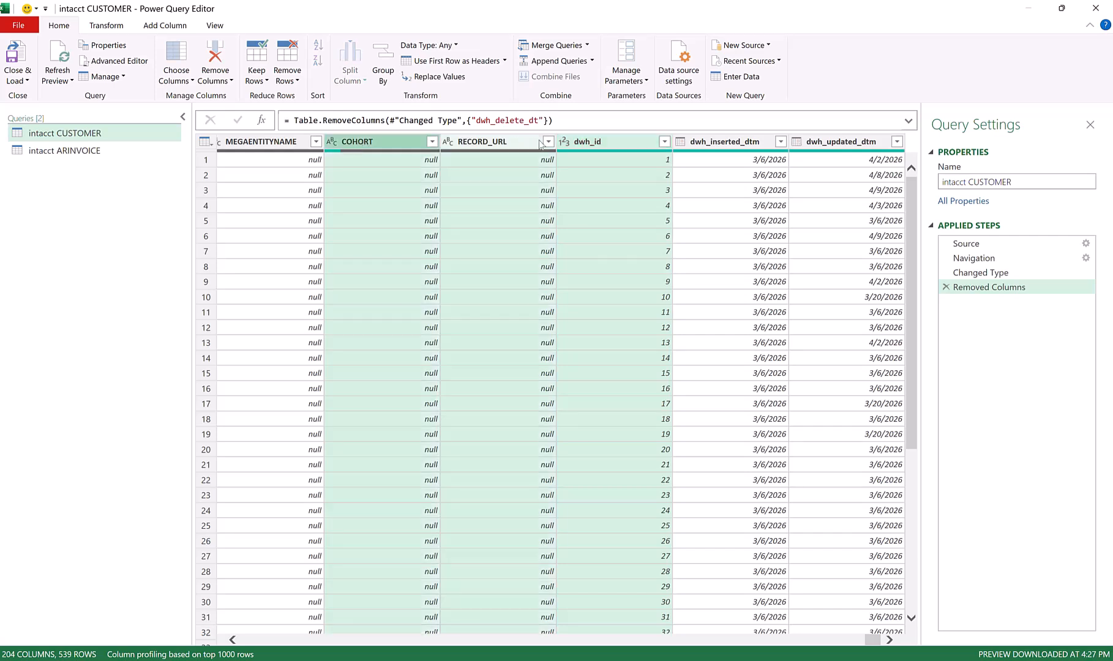
pyautogui.click(608, 141)
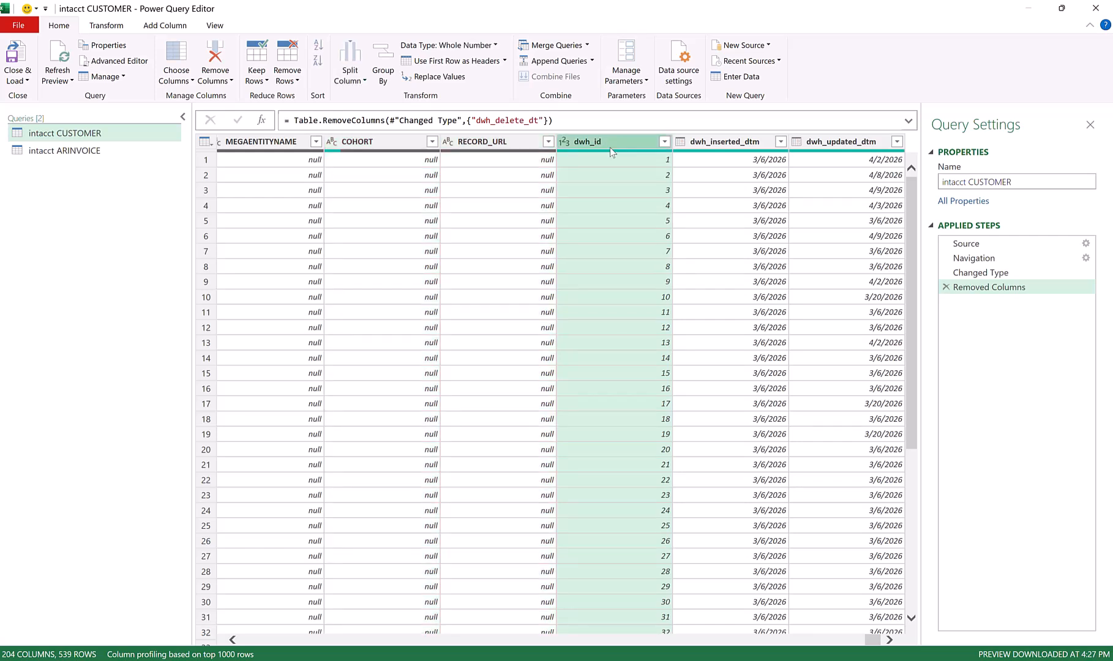
pyautogui.keyDown('ctrl'); pyautogui.click(365, 144); pyautogui.keyUp('ctrl')
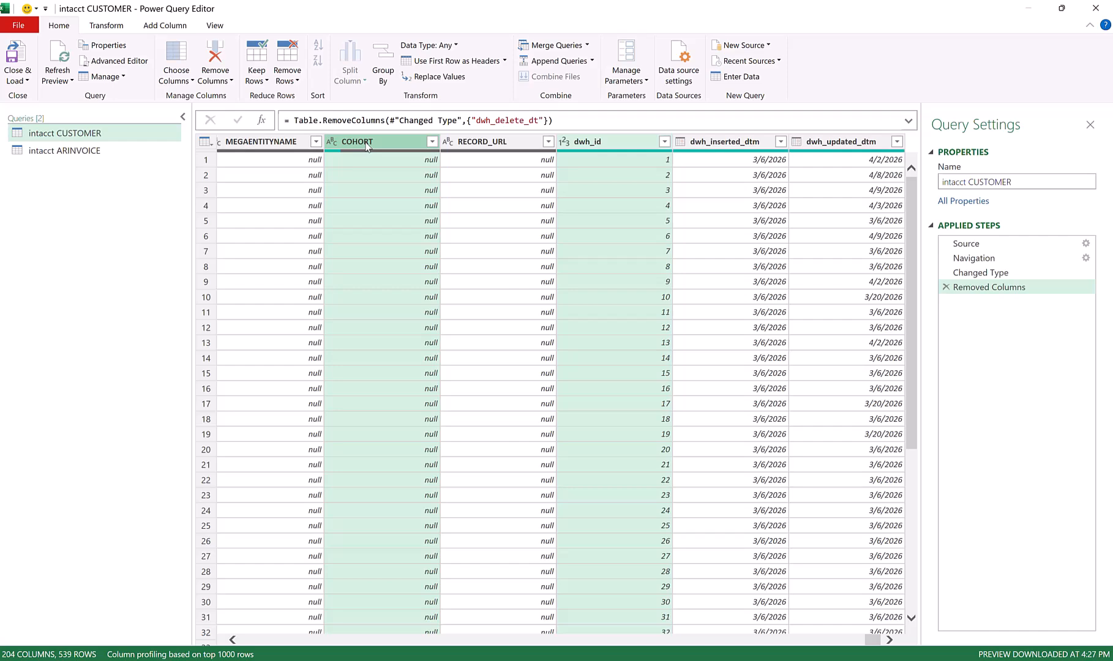
# Step: Close and load the queries with Only Create Connection, adding the data to the Data Model
pyautogui.click(75, 151)
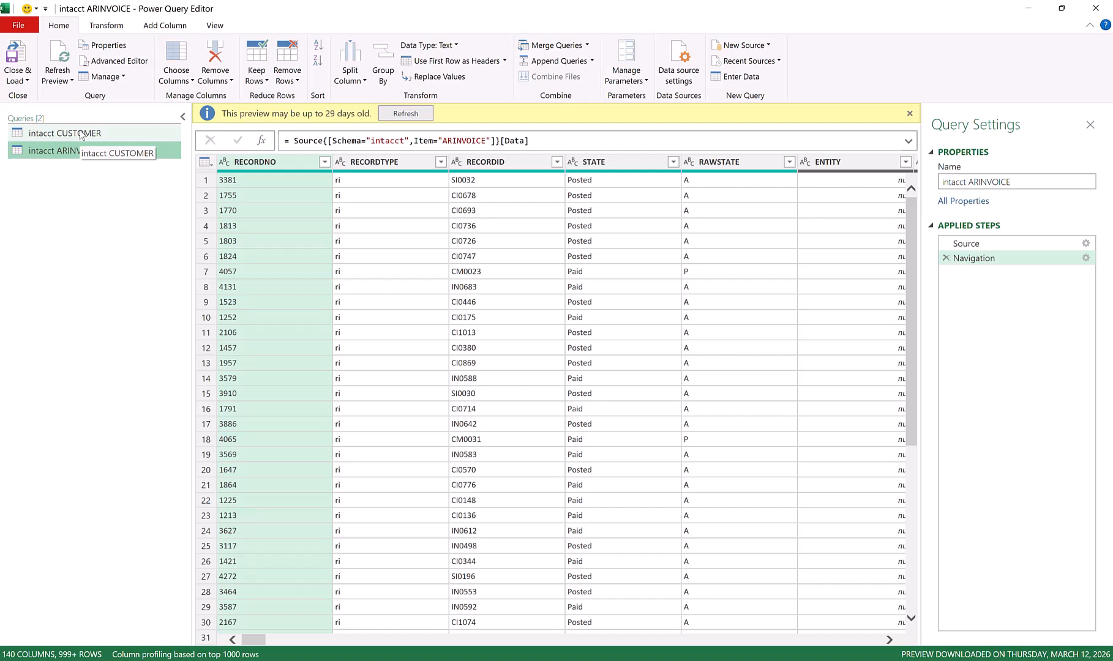
pyautogui.click(22, 79)
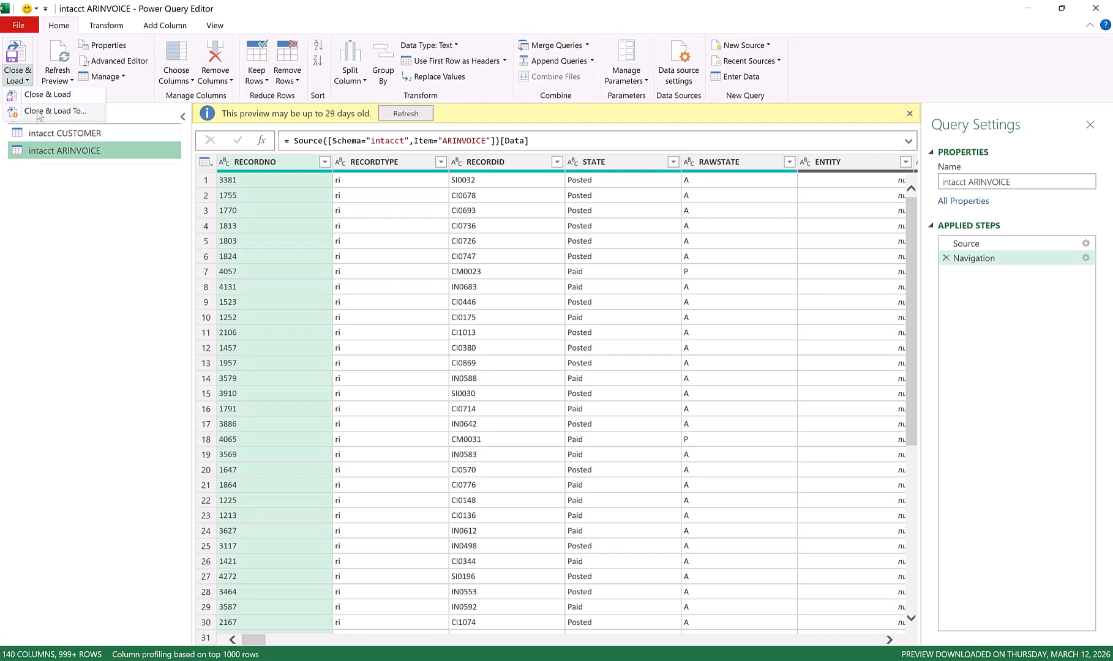
pyautogui.click(37, 112)
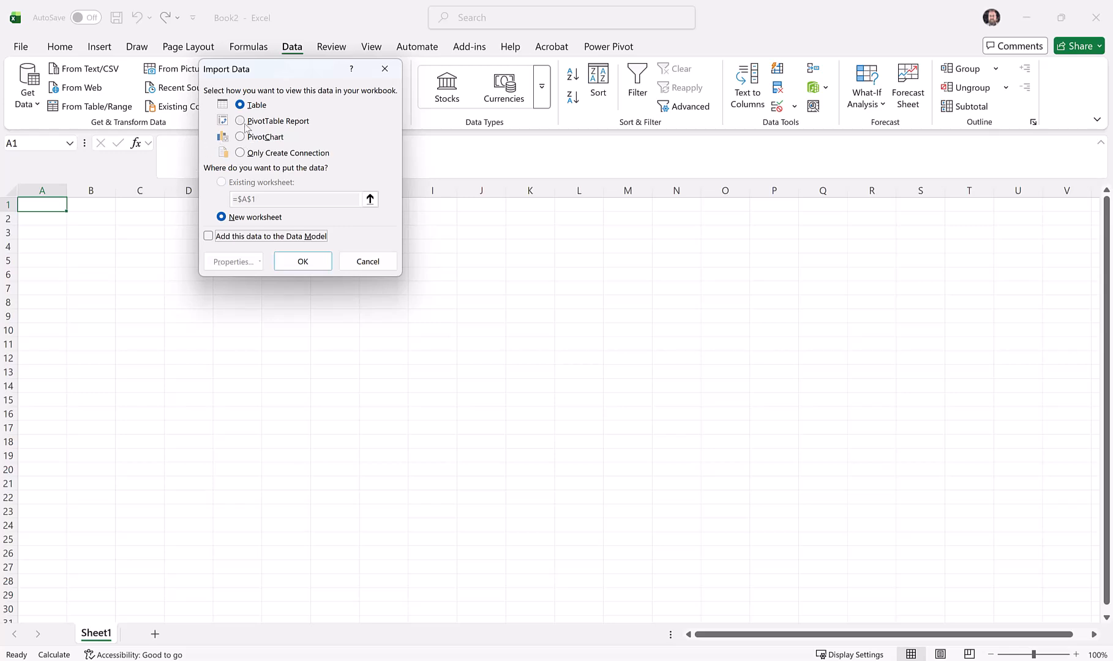
pyautogui.click(241, 153)
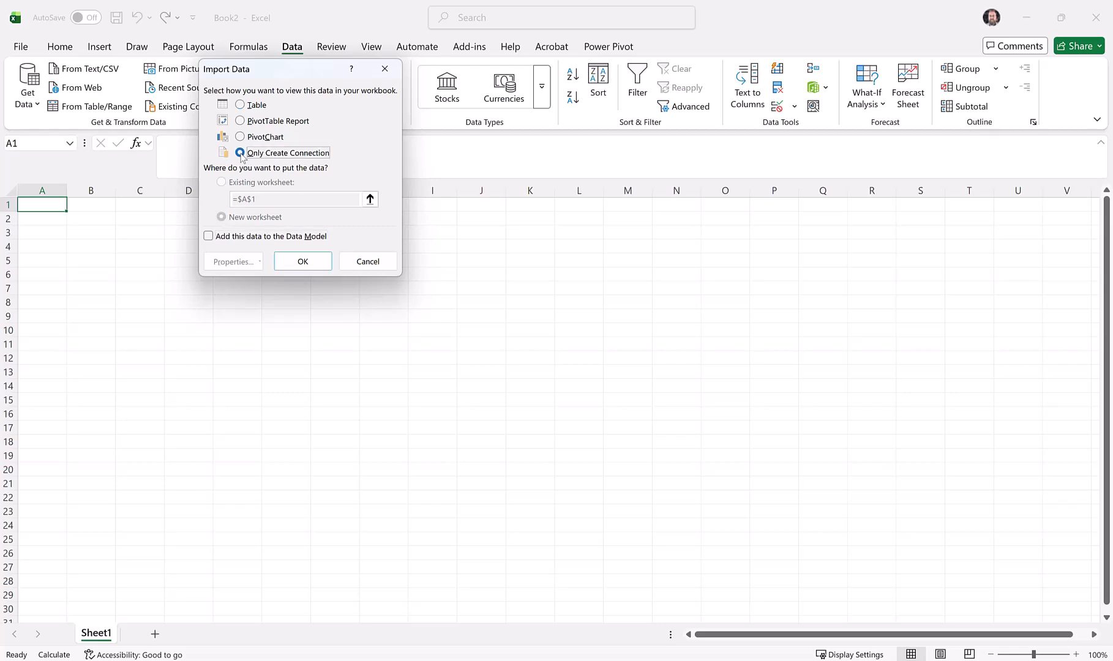
pyautogui.click(208, 237)
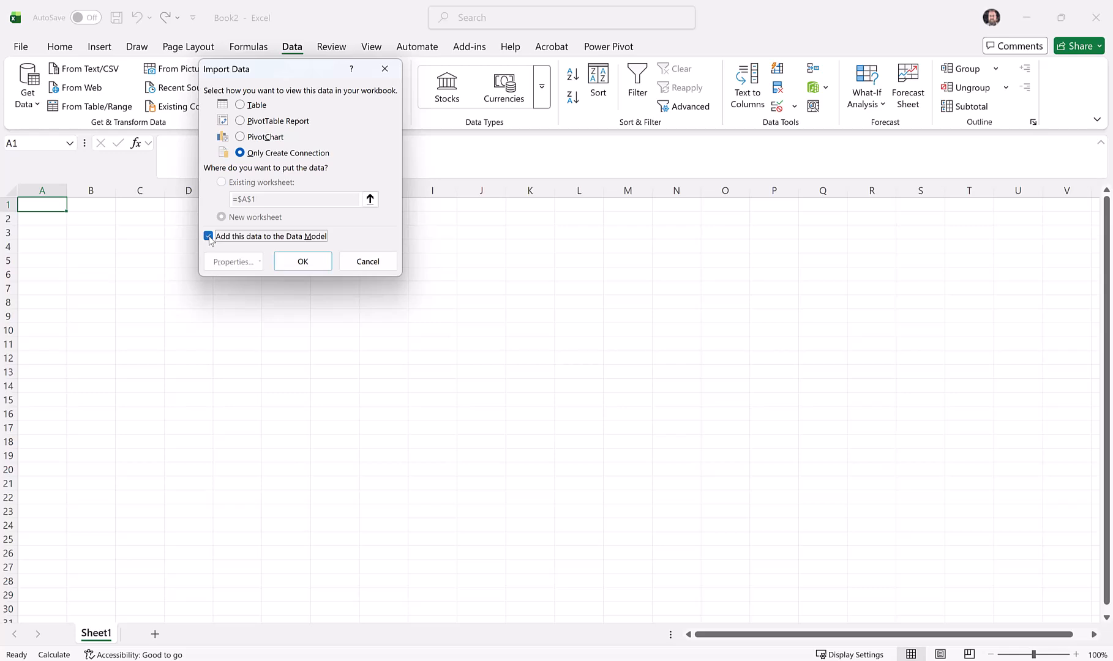
pyautogui.click(303, 262)
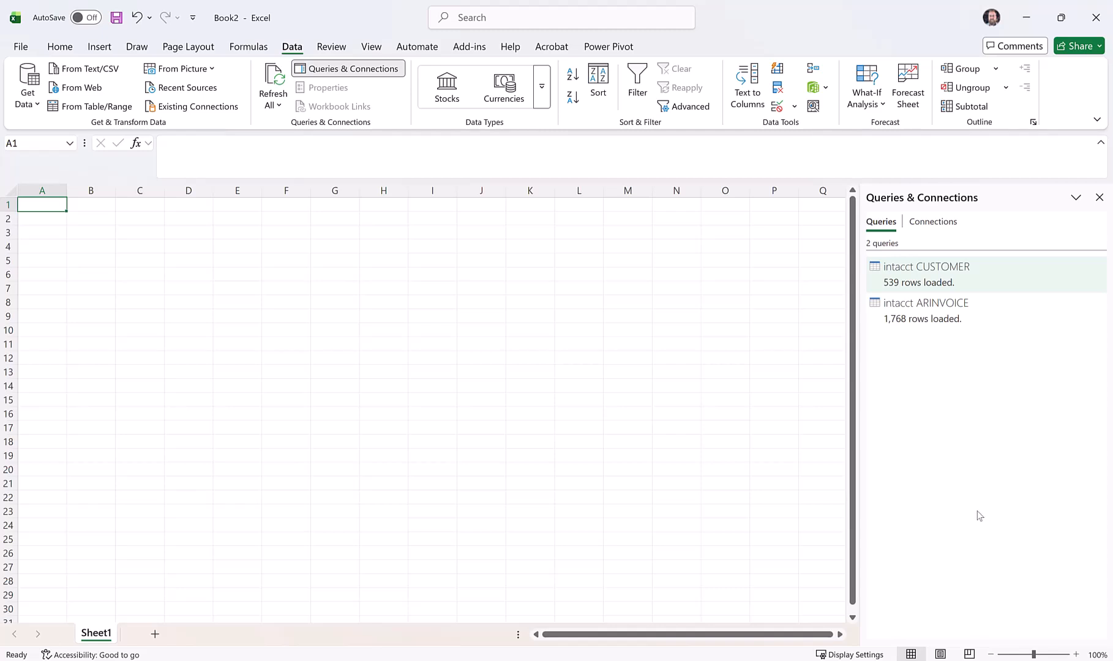
# Step: Open the workbook's data model in Power Pivot and show the intacct ARINVOICE table
pyautogui.click(824, 88)
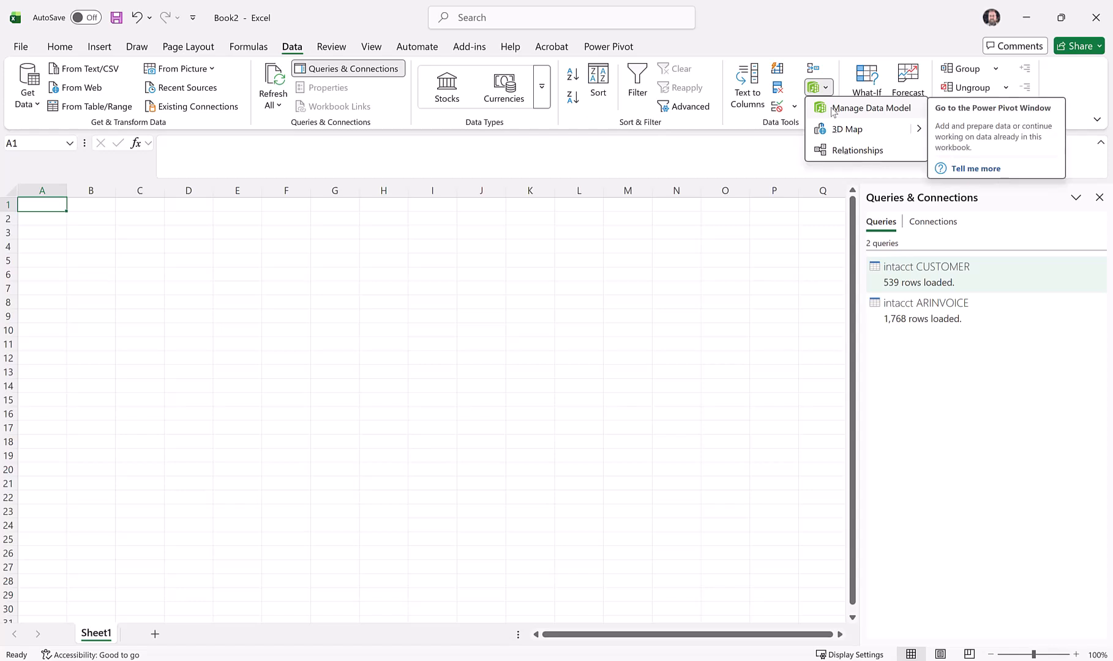
pyautogui.click(615, 49)
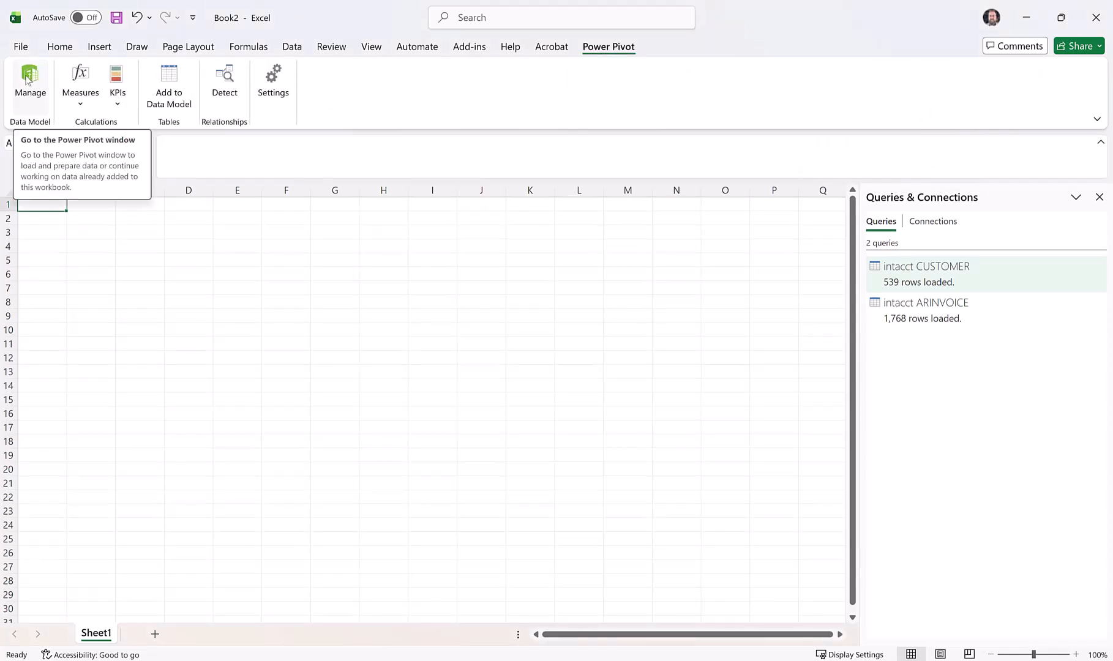
pyautogui.click(28, 80)
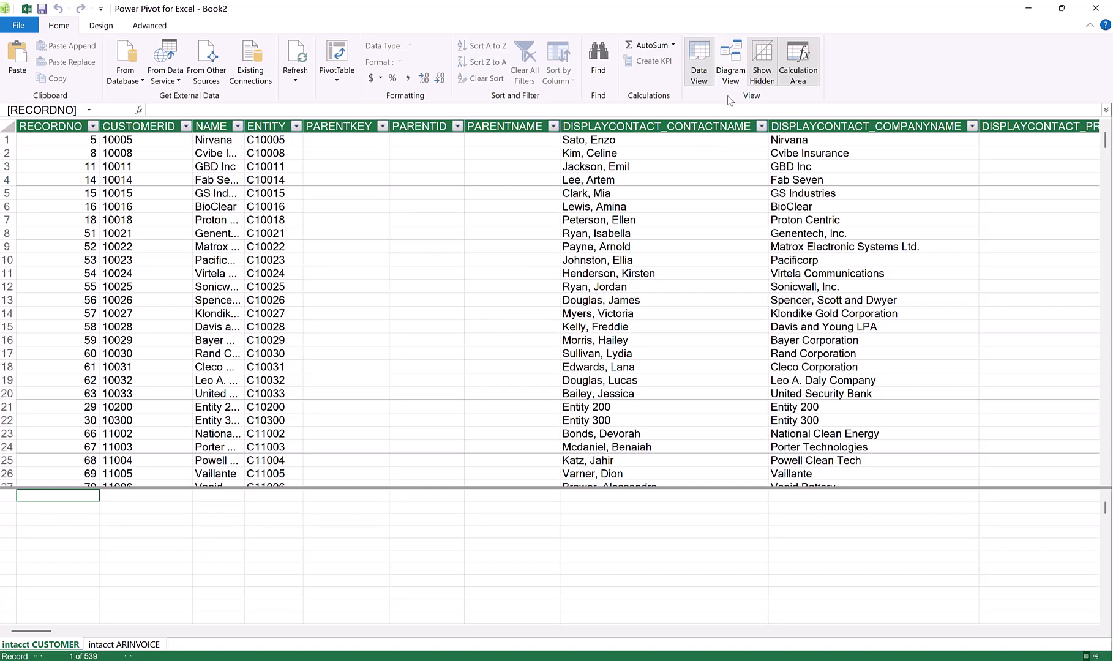
pyautogui.click(124, 650)
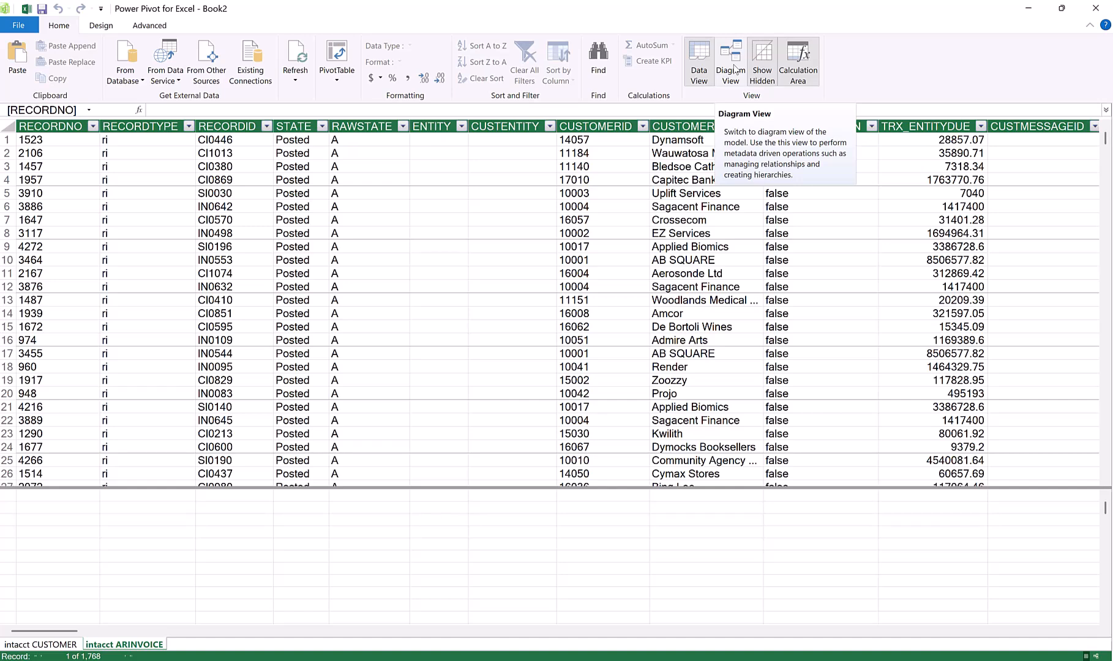
# Step: Show the data model as a diagram, enlarge the intacct ARINVOICE table and place it below the intacct CUSTOMER table
pyautogui.click(734, 68)
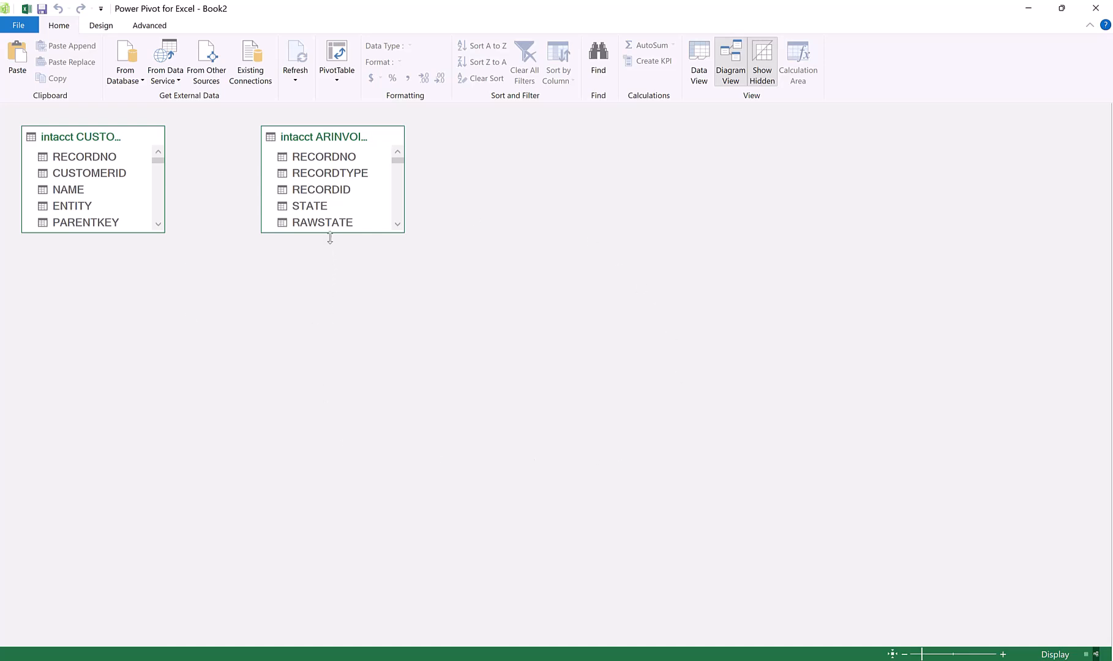
pyautogui.moveTo(330, 235); pyautogui.dragTo(330, 353)
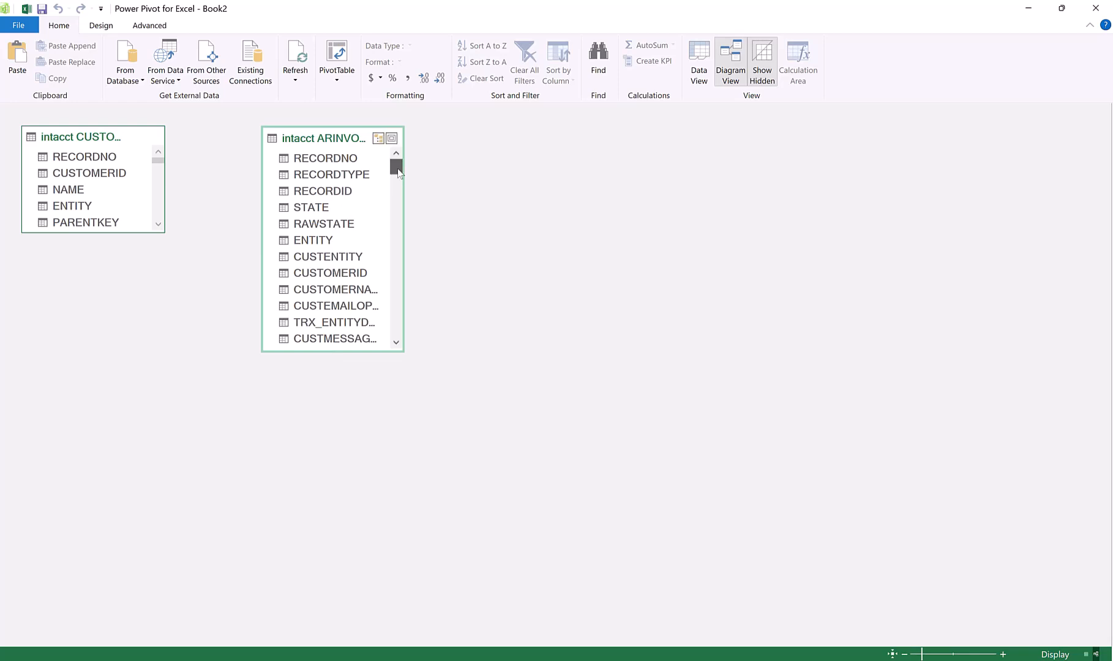
pyautogui.moveTo(397, 165)
pyautogui.mouseDown()
pyautogui.moveTo(399, 216)
pyautogui.moveTo(398, 165)
pyautogui.mouseUp()
pyautogui.moveTo(406, 206); pyautogui.dragTo(442, 208)
pyautogui.moveTo(346, 144); pyautogui.dragTo(198, 364)
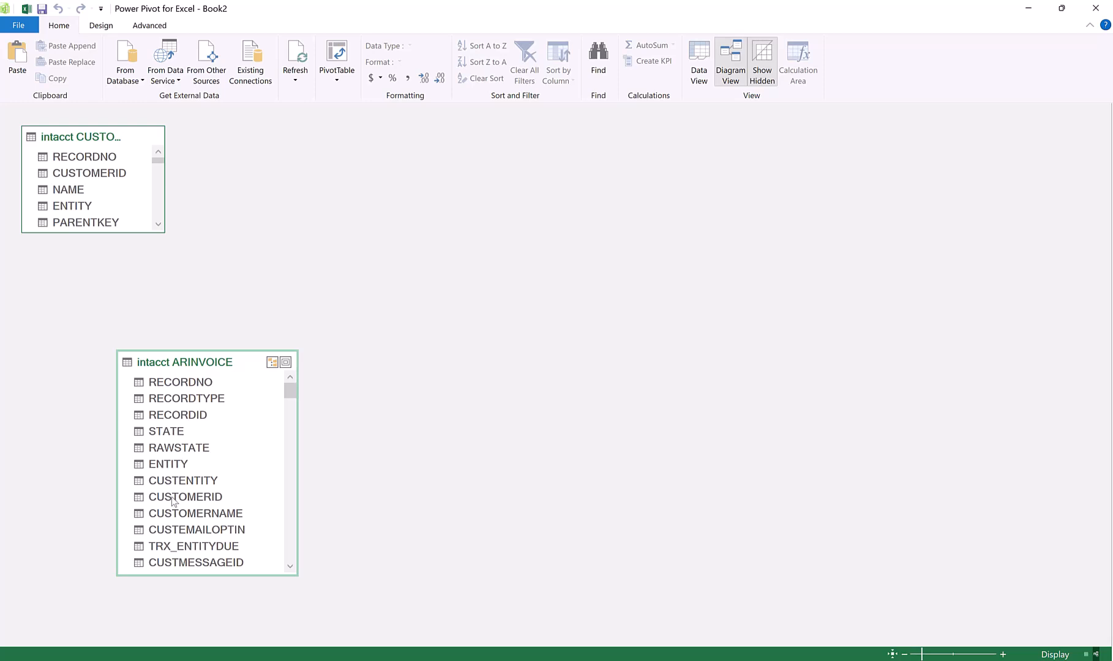
# Step: Relate CUSTOMERID in intacct ARINVOICE to CUSTOMERID in intacct CUSTOMER, and close the Power Pivot window
pyautogui.moveTo(174, 502); pyautogui.dragTo(72, 165)
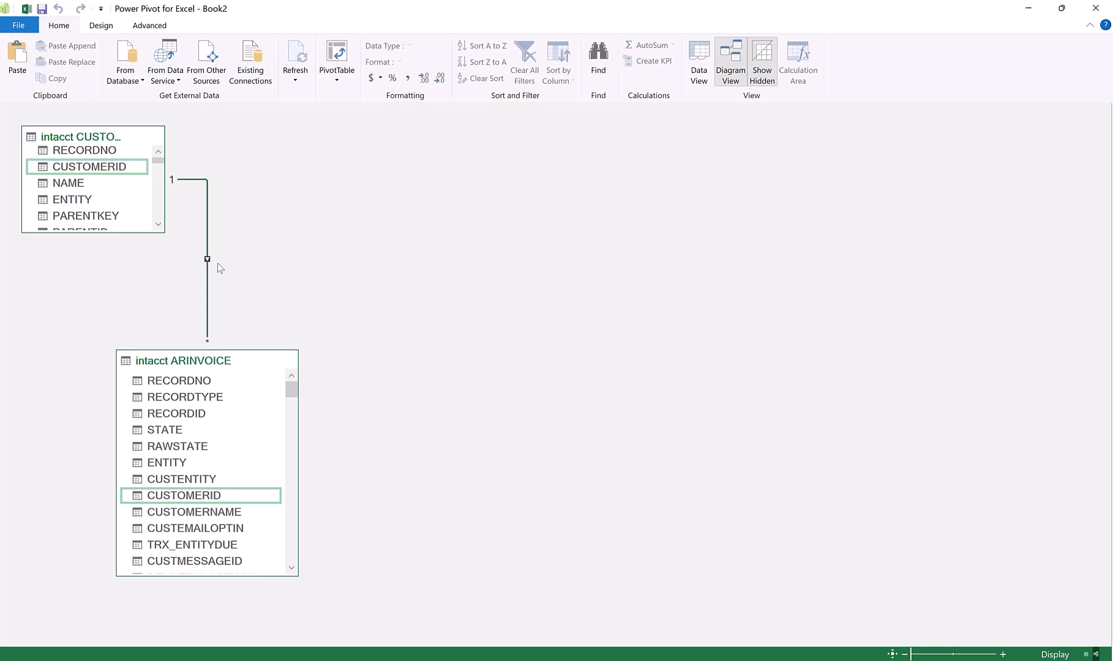
pyautogui.moveTo(155, 145)
pyautogui.click(1096, 8)
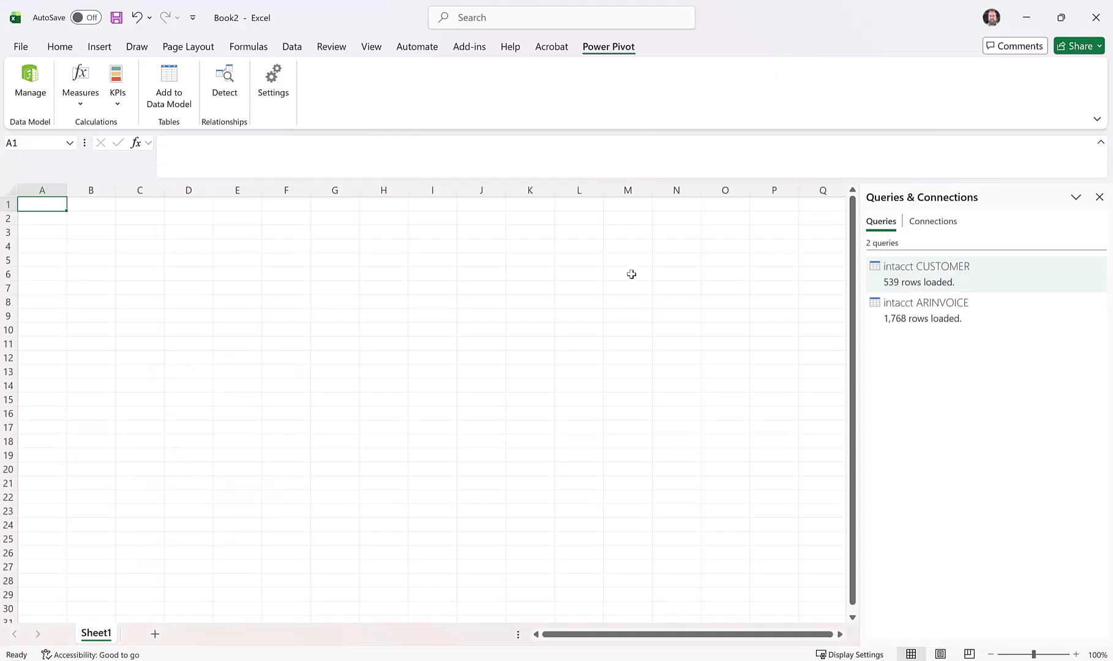
# Step: Create a PivotTable from the Data Model at Sheet1!$A$1 of the existing worksheet, with the intacct CUSTOMER NAME field as rows
pyautogui.click(1099, 197)
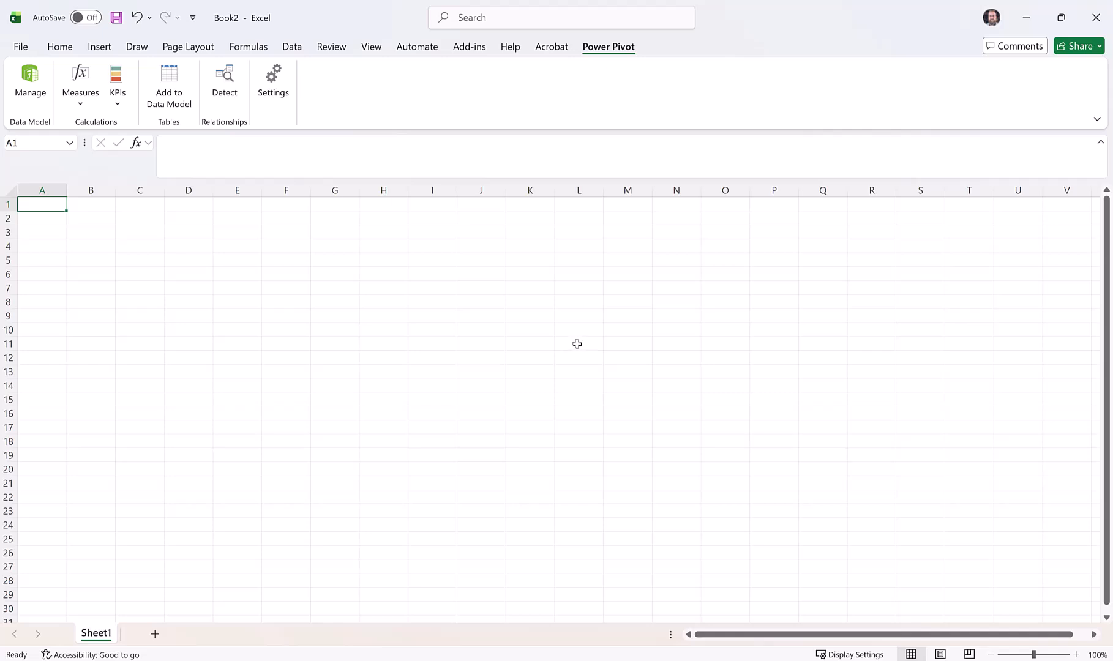
pyautogui.click(99, 47)
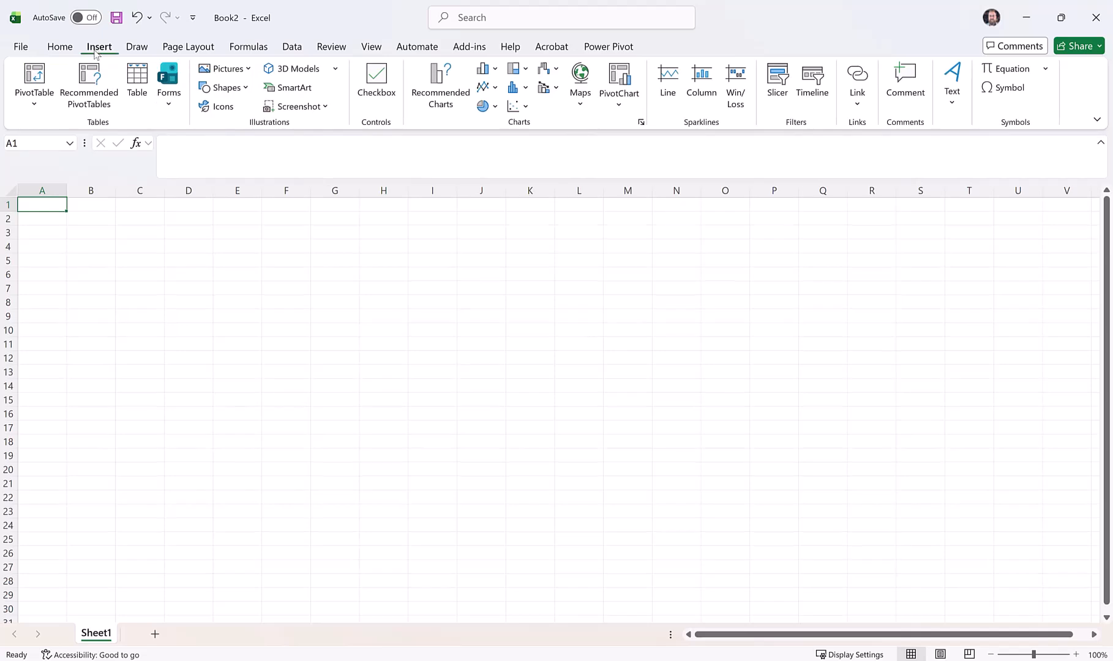
pyautogui.click(36, 105)
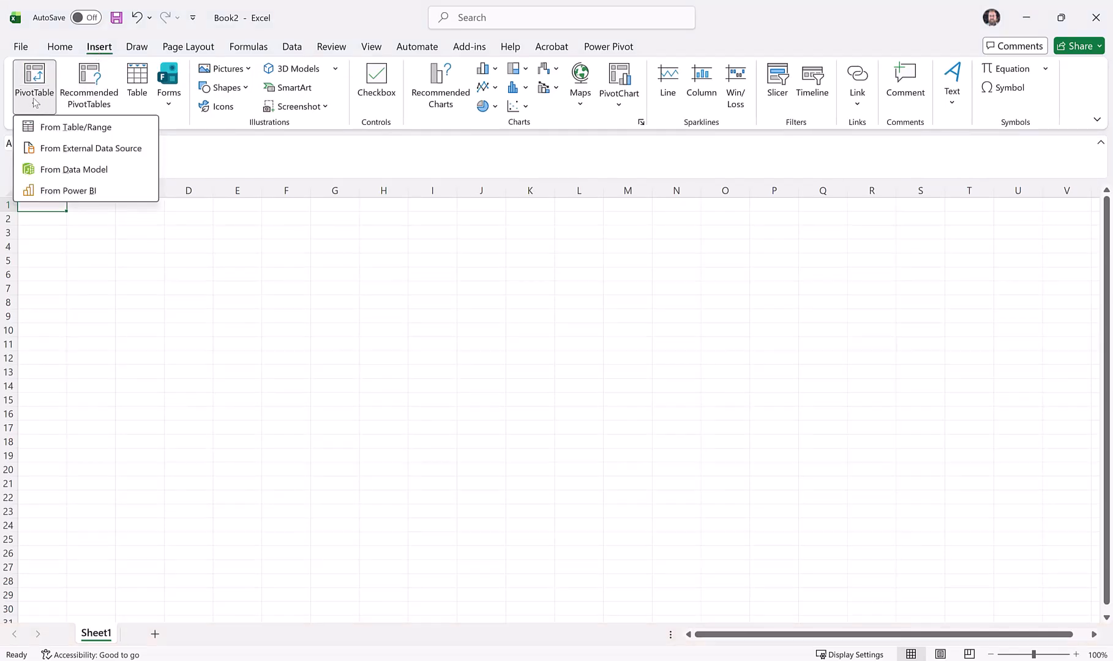
pyautogui.click(62, 177)
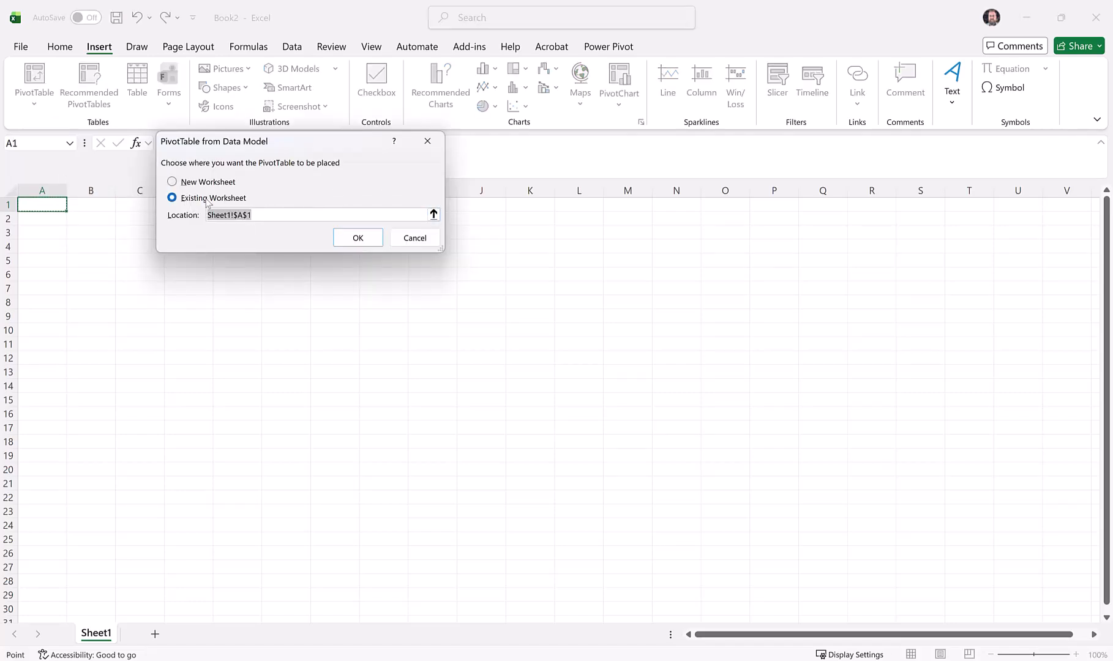
pyautogui.click(351, 243)
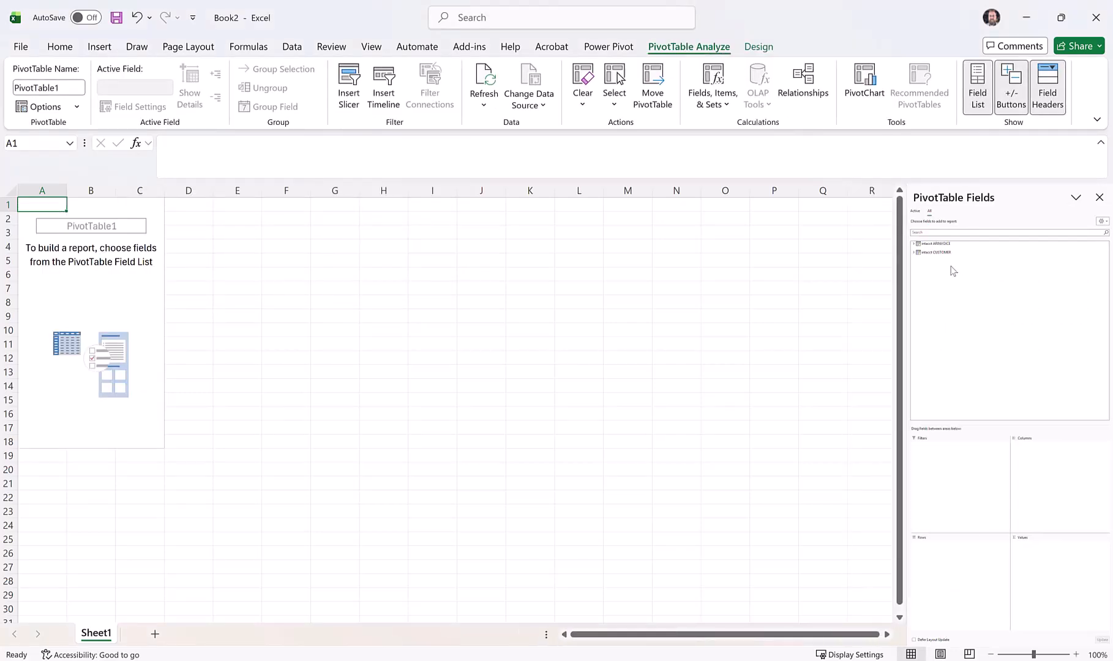
pyautogui.click(914, 252)
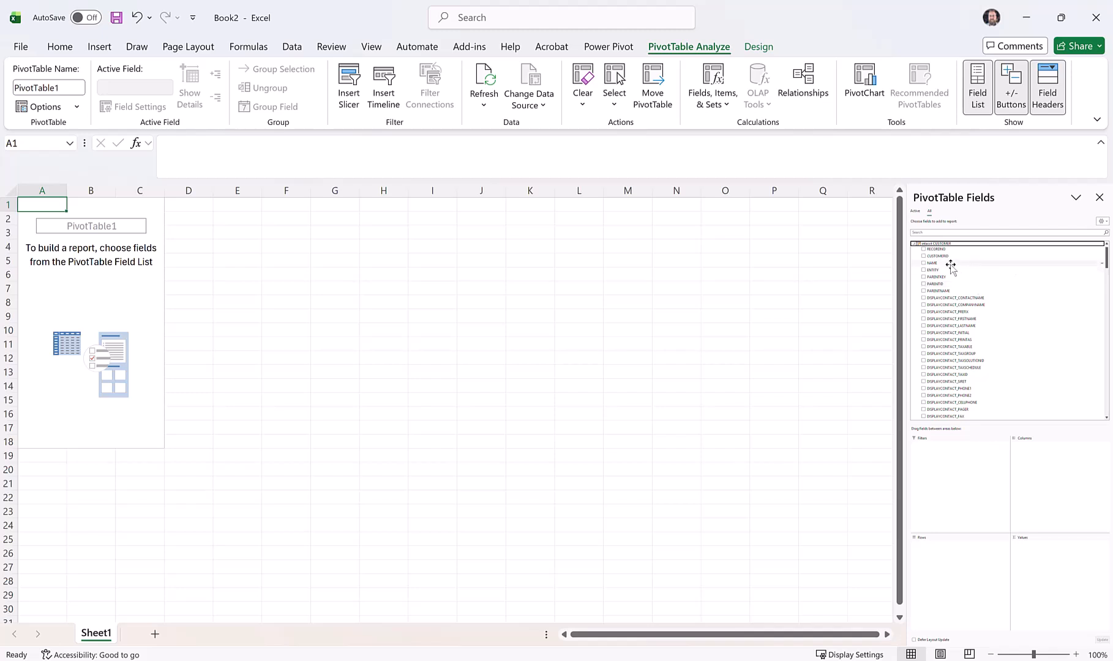
pyautogui.moveTo(944, 264); pyautogui.dragTo(964, 578)
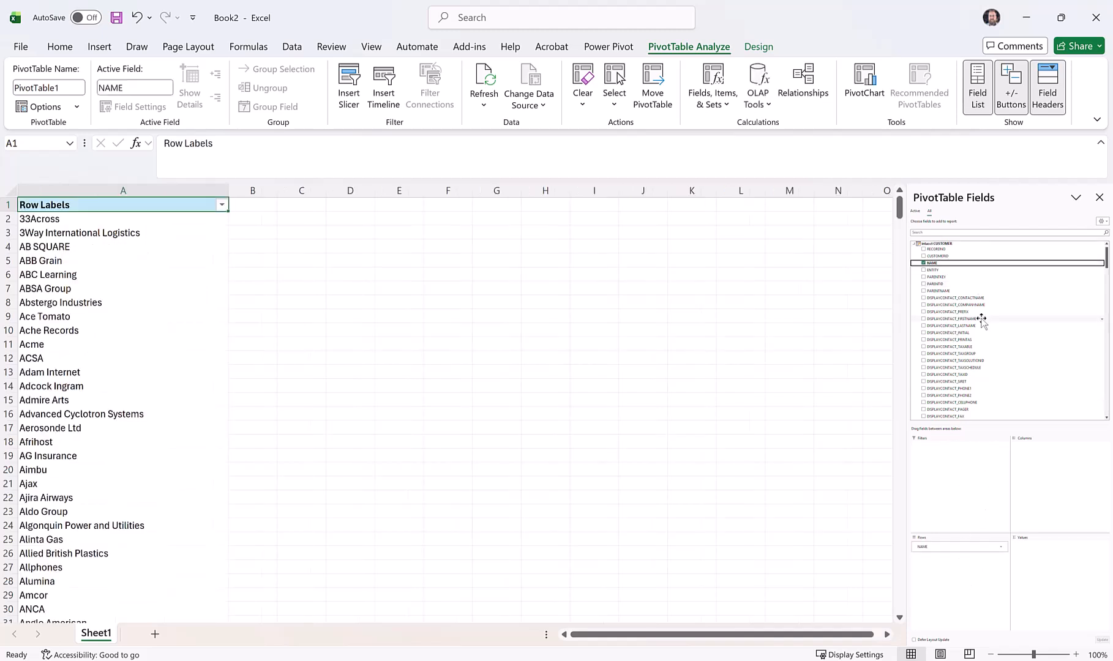
# Step: Look through the intacct ARINVOICE fields for an invoice amount, searching the PivotTable field list for "amount"
pyautogui.click(914, 244)
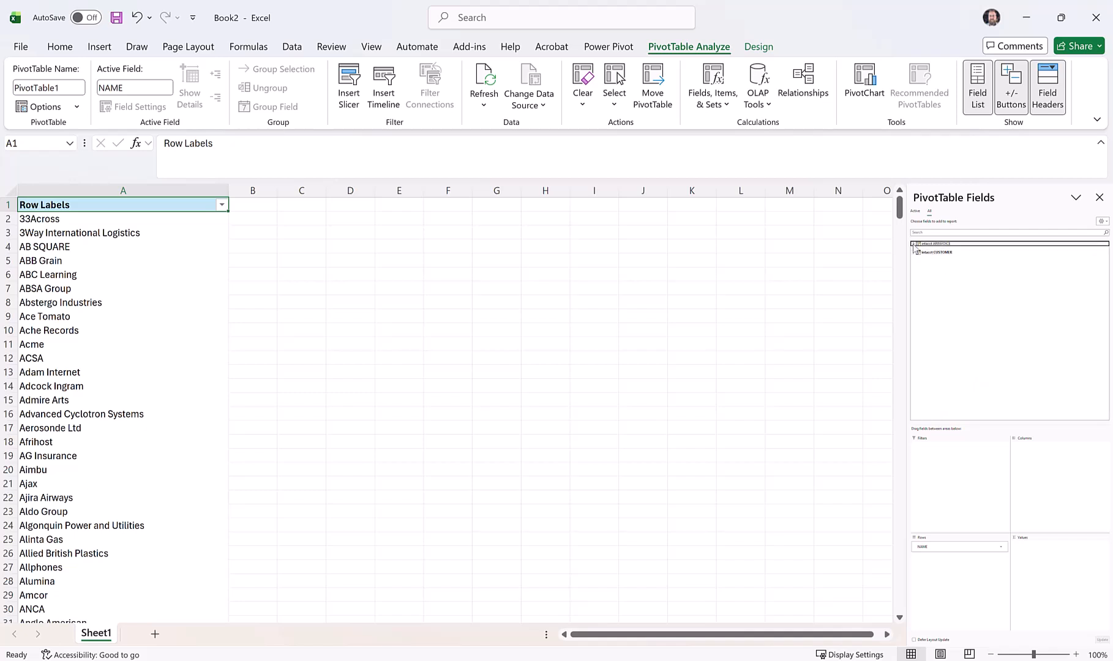
pyautogui.click(914, 244)
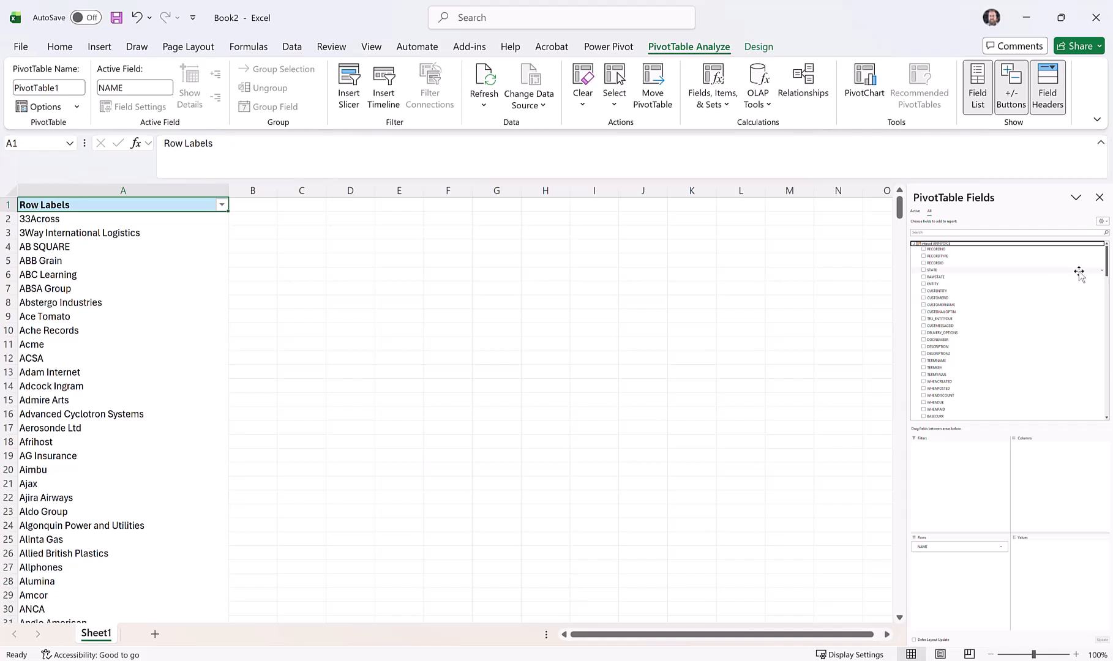
pyautogui.moveTo(1109, 269); pyautogui.dragTo(1101, 386)
pyautogui.click(967, 233)
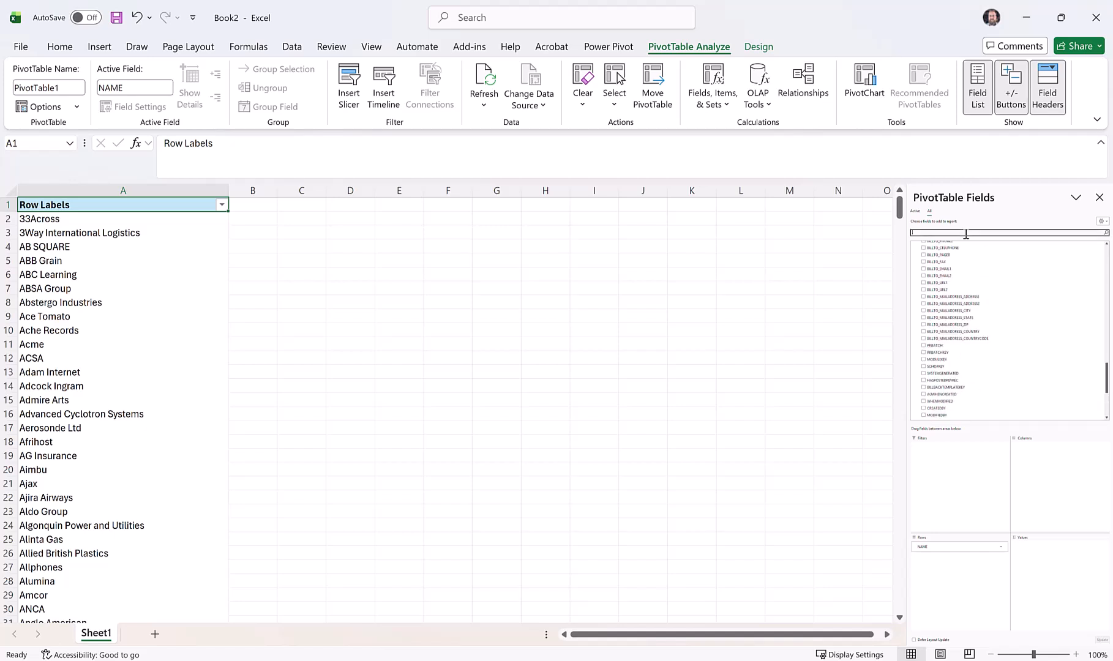
pyautogui.write('amount')
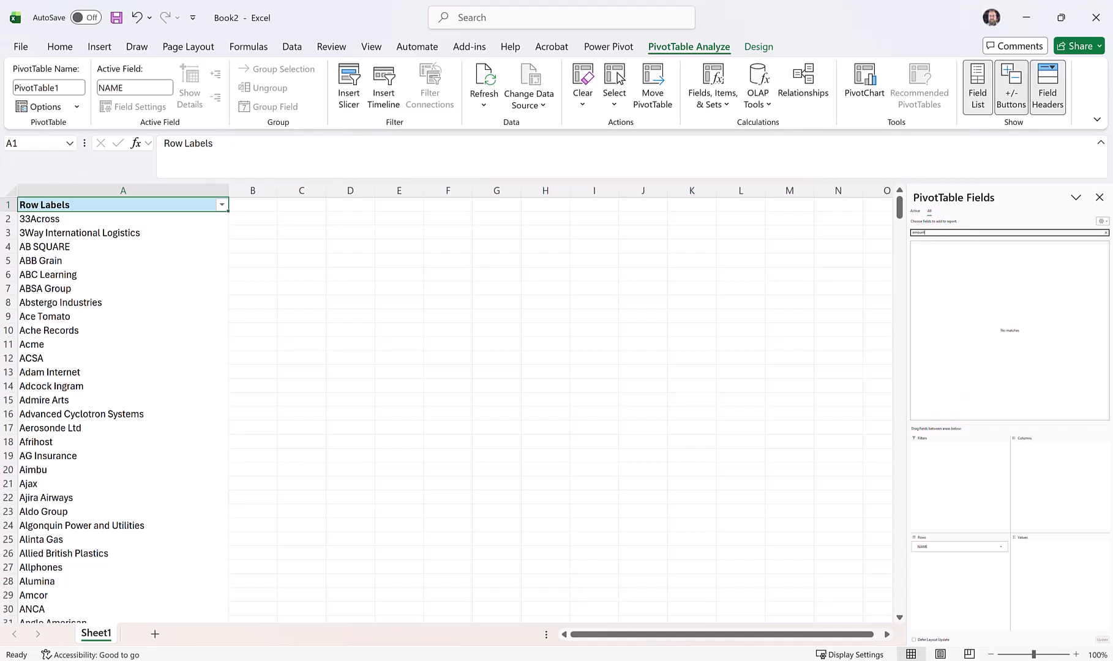
pyautogui.press('BackSpace')
pyautogui.press('BackSpace')
pyautogui.press('BackSpace')
pyautogui.press('BackSpace')
pyautogui.press('BackSpace')
# Step: Search the PivotTable fields for "total" and add TOTALDUE from intacct ARINVOICE as the values
pyautogui.write('total')
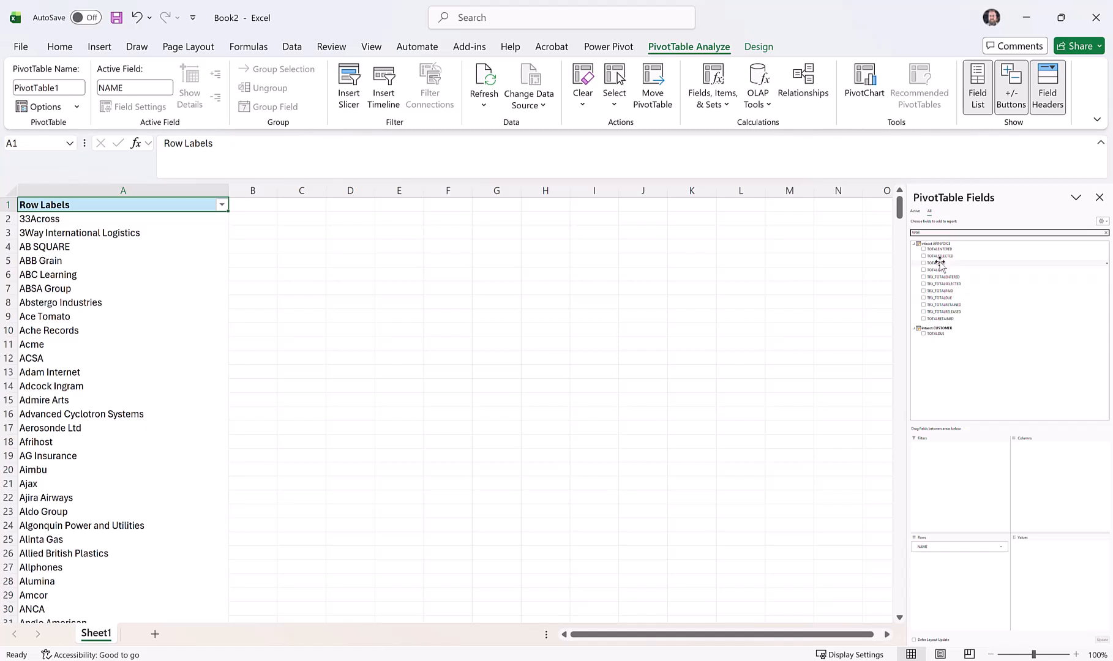
pyautogui.moveTo(948, 269); pyautogui.dragTo(1064, 570)
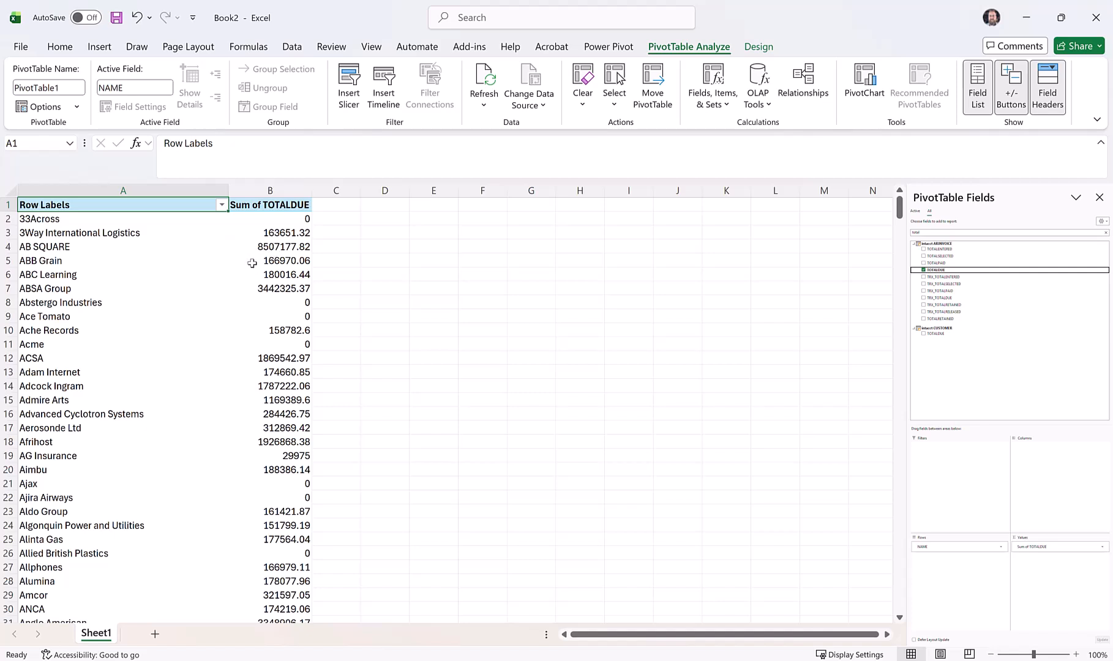
pyautogui.moveTo(263, 273)
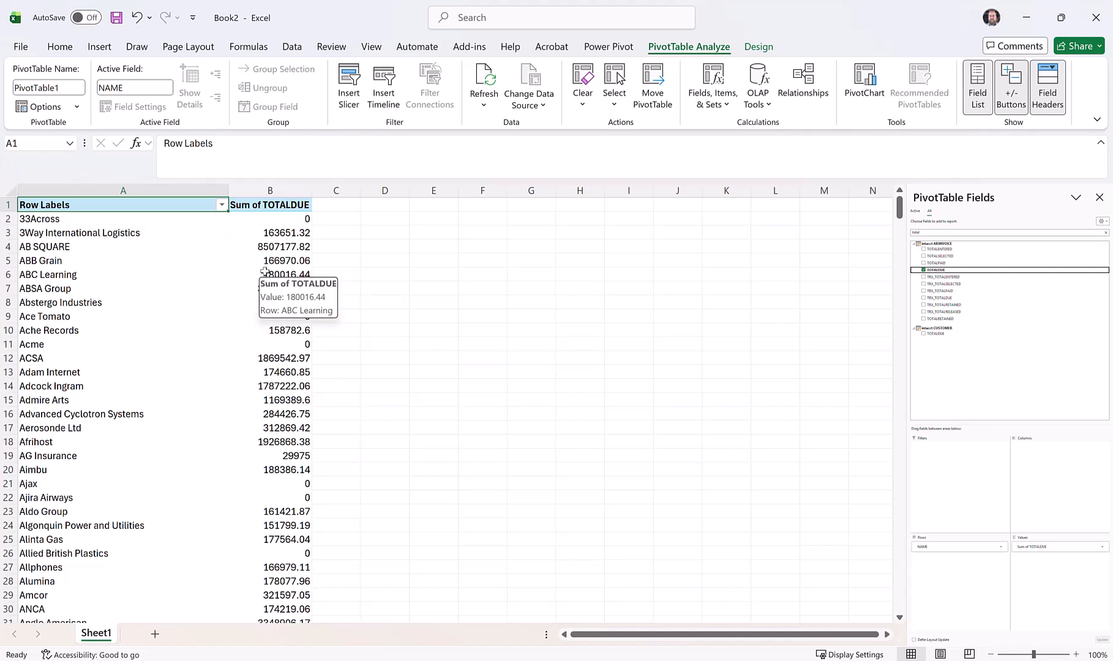